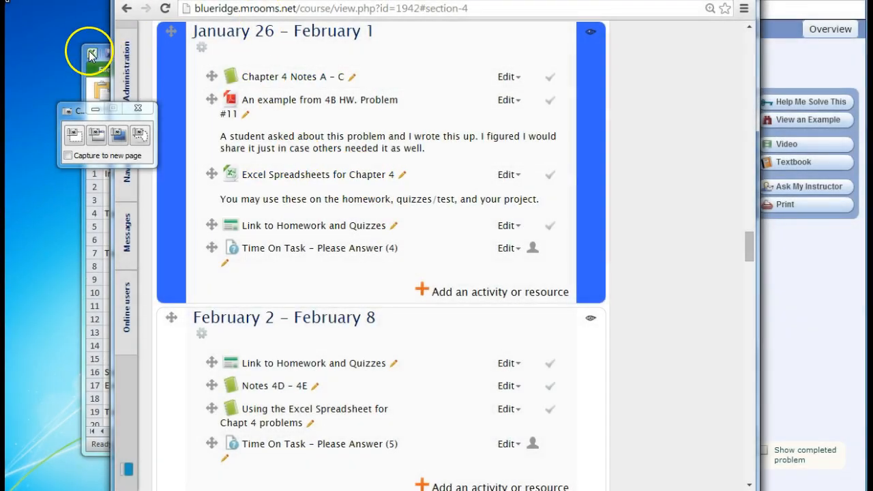
# Switch to the compound interest calculators2 workbook in Excel and show the 4B Compound Intrest Calc. sheet.
pyautogui.click(91, 53)
pyautogui.click(271, 58)
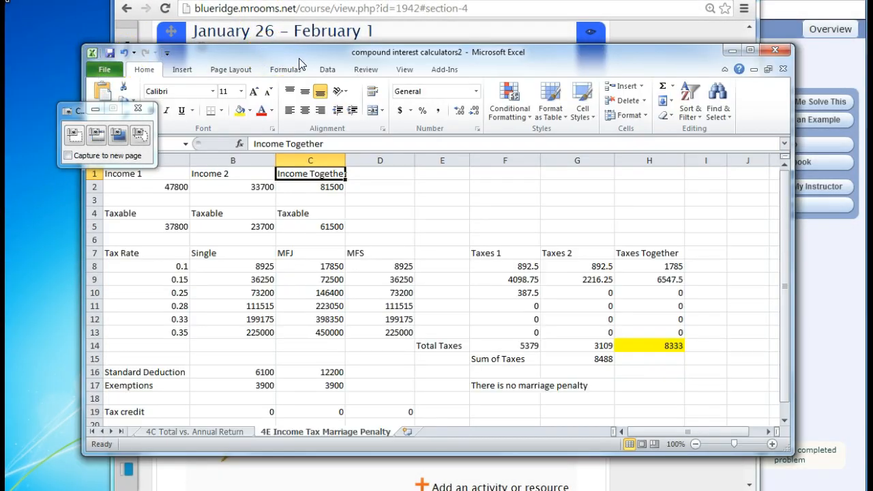
pyautogui.click(95, 108)
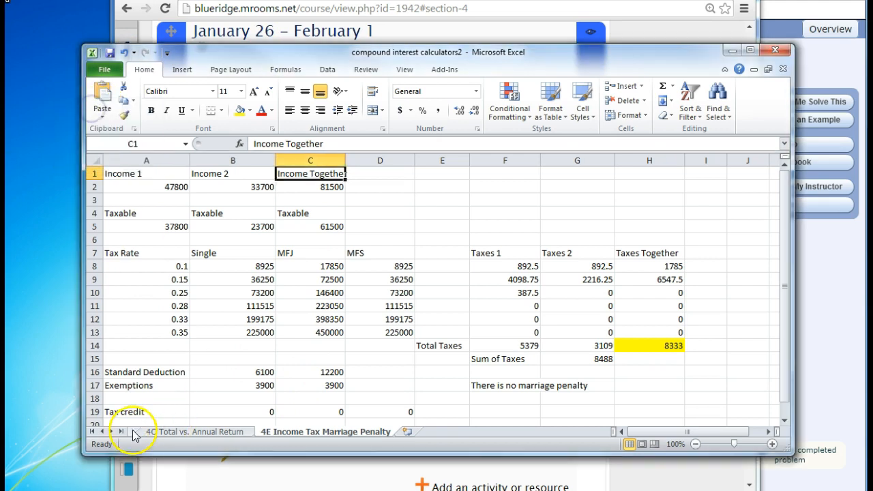
pyautogui.click(96, 431)
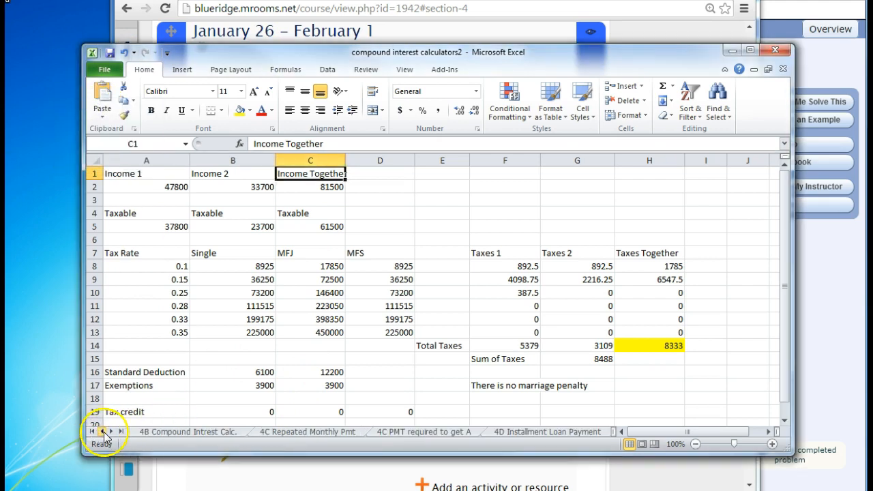
pyautogui.click(184, 432)
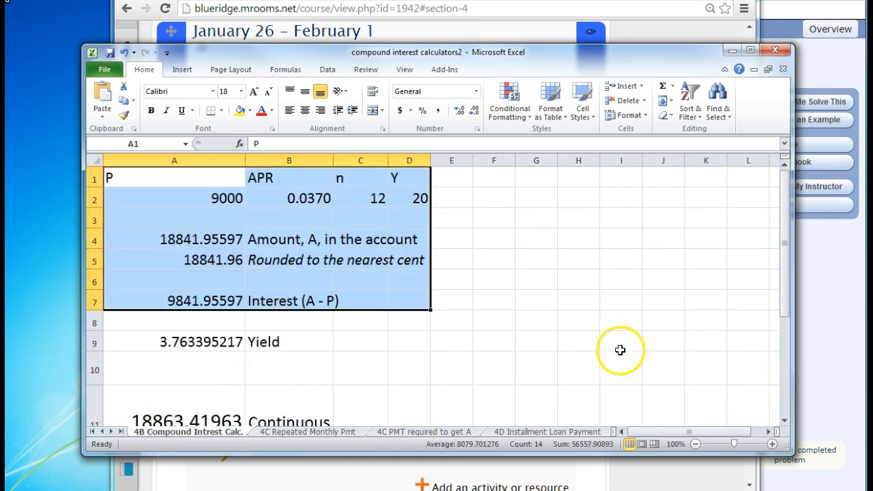
# Enlarge the workbook window downward and arrange it side by side with the 4B homework window.
pyautogui.moveTo(649, 57); pyautogui.dragTo(664, 25)
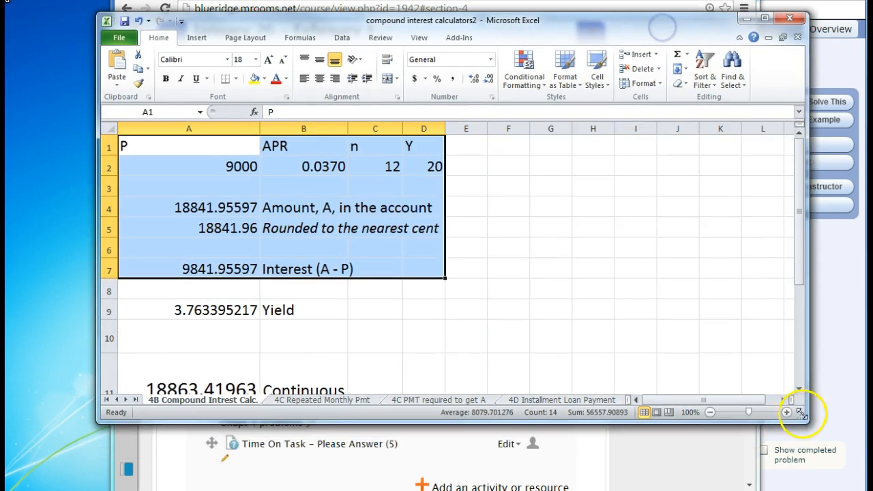
pyautogui.moveTo(802, 413); pyautogui.dragTo(807, 488)
pyautogui.moveTo(561, 30); pyautogui.dragTo(863, 23)
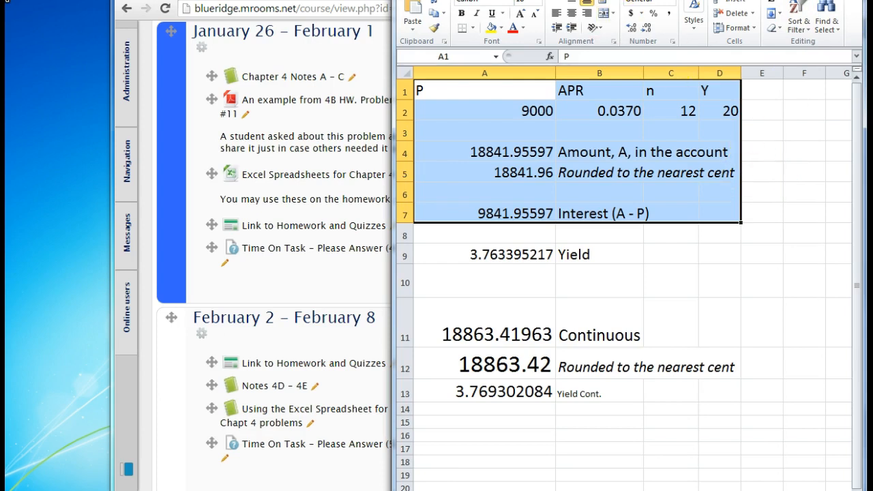
pyautogui.hotkey('alt', 'Tab')
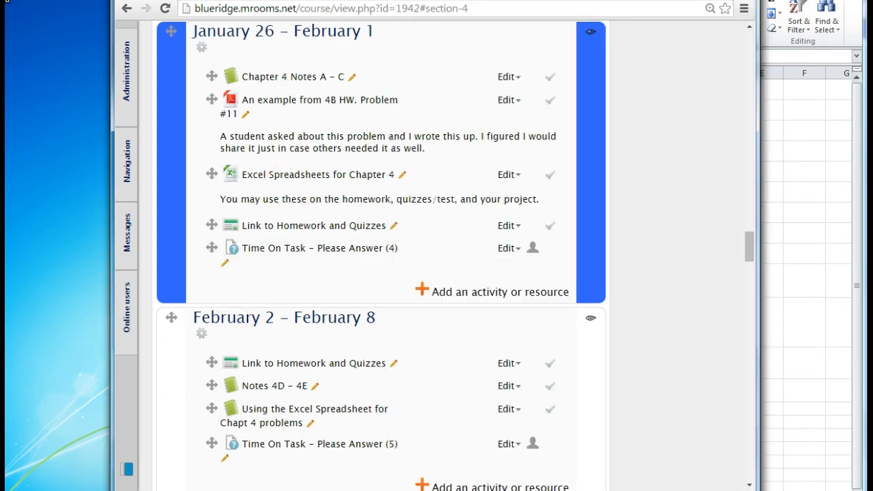
pyautogui.click(58, 14)
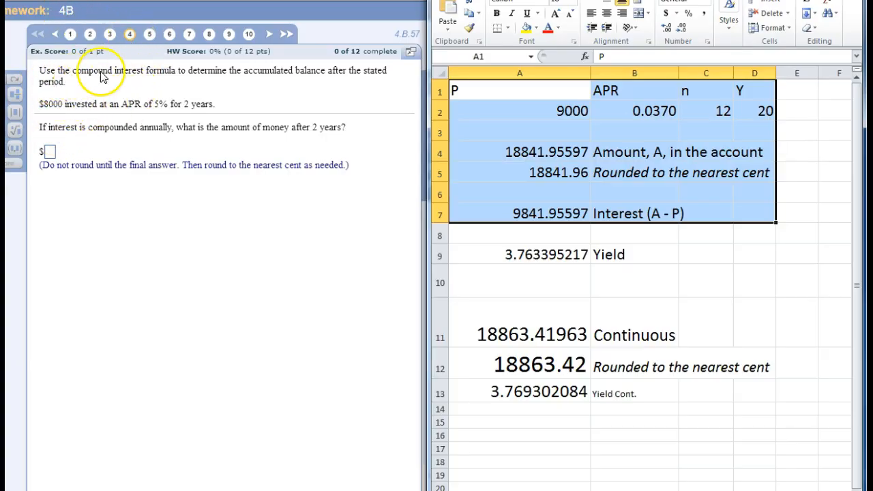
pyautogui.click(569, 457)
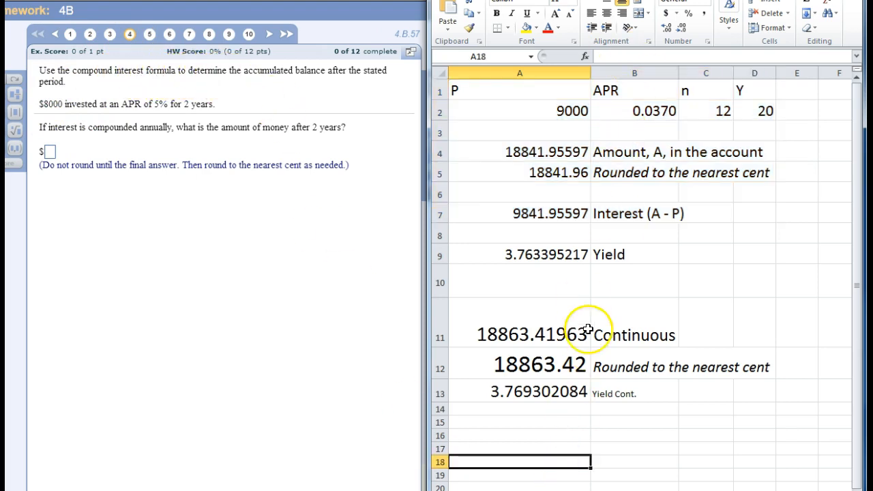
pyautogui.moveTo(530, 490); pyautogui.dragTo(529, 490)
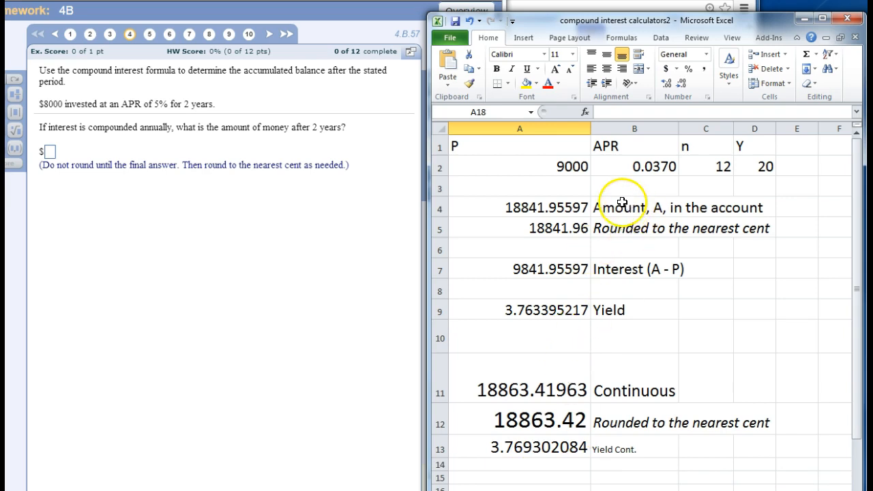
pyautogui.moveTo(529, 490); pyautogui.dragTo(529, 490)
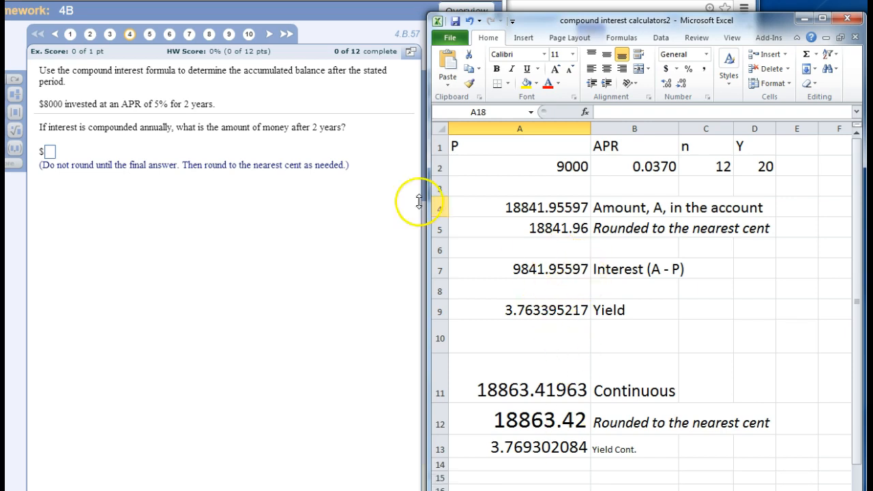
# Set the principal P to 8000 in cell A2 and the APR to 0.05 in cell B2.
pyautogui.click(574, 170)
pyautogui.write('800')
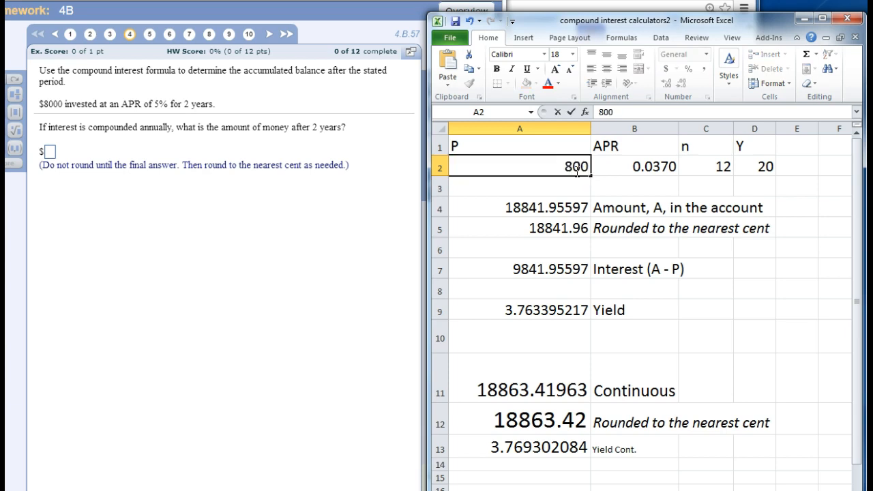
pyautogui.write('0')
pyautogui.press('Return')
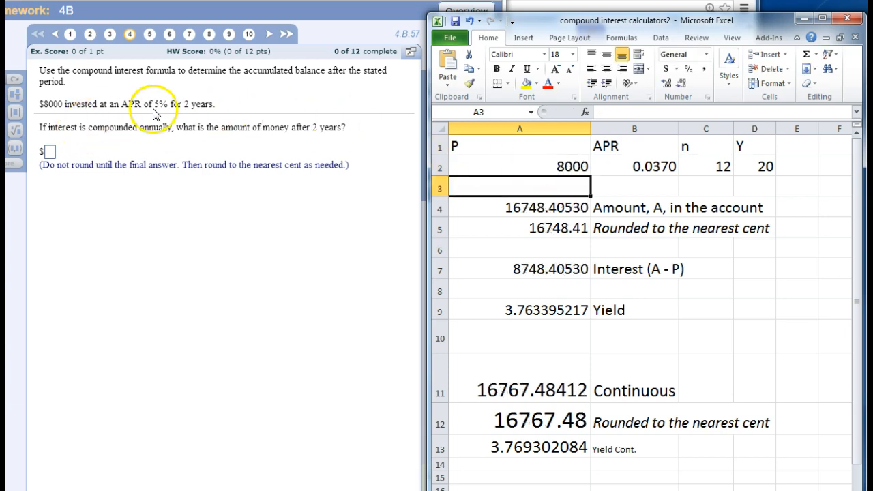
pyautogui.click(624, 166)
pyautogui.write('.0')
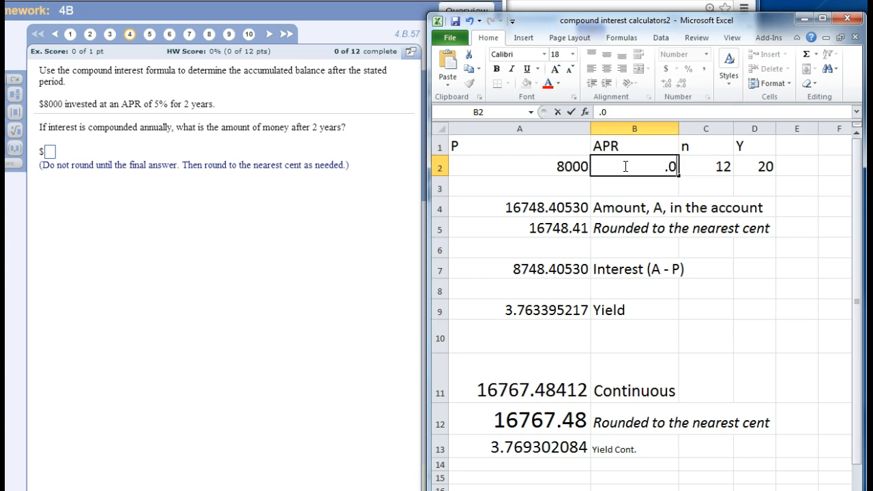
pyautogui.press('Return')
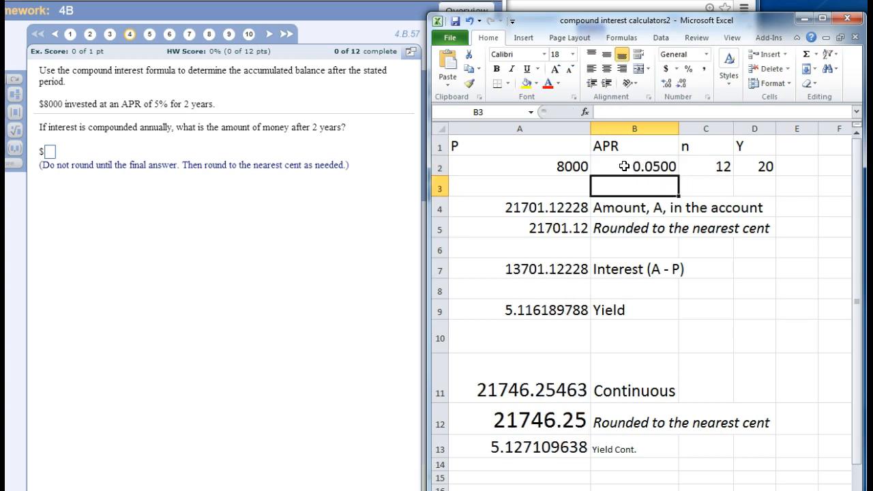
# Set the compounding periods n to 1 in cell C2 and the years Y to 2 in cell D2.
pyautogui.click(702, 167)
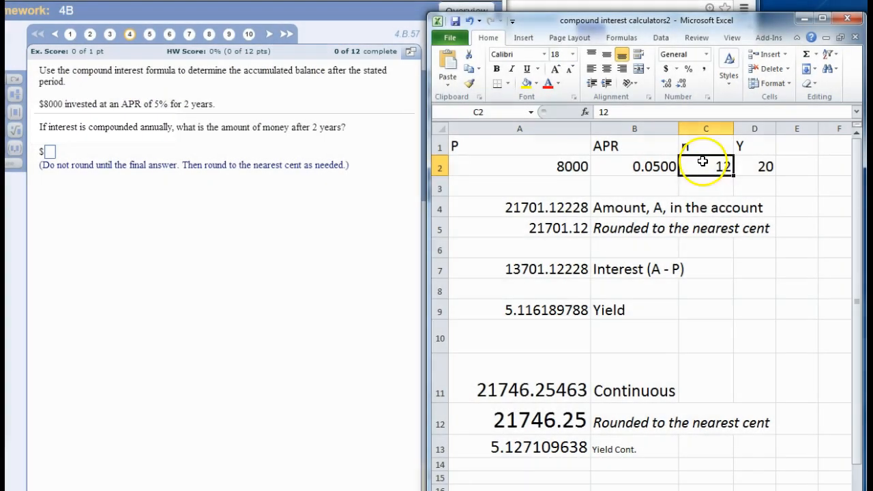
pyautogui.write('1')
pyautogui.press('Return')
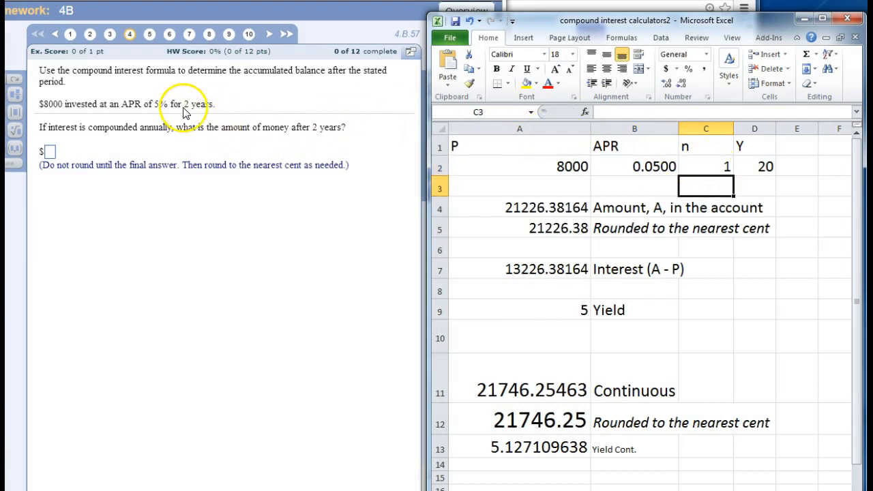
pyautogui.click(746, 166)
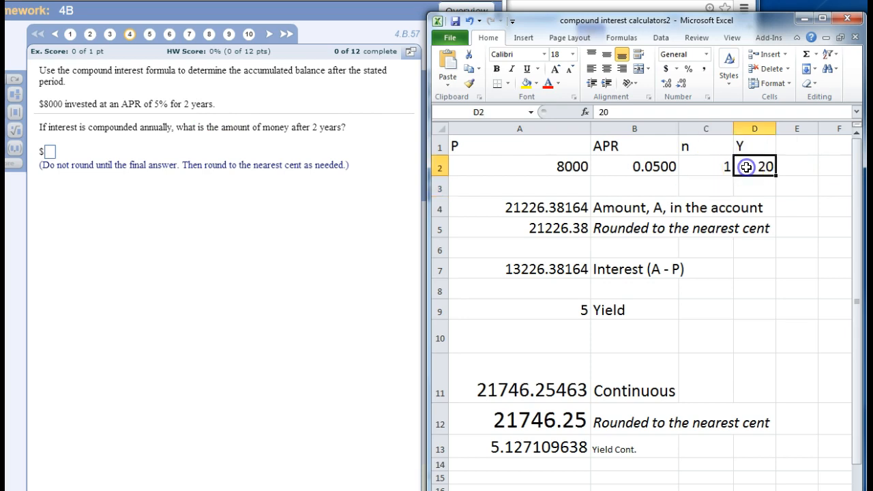
pyautogui.write('2')
pyautogui.press('Return')
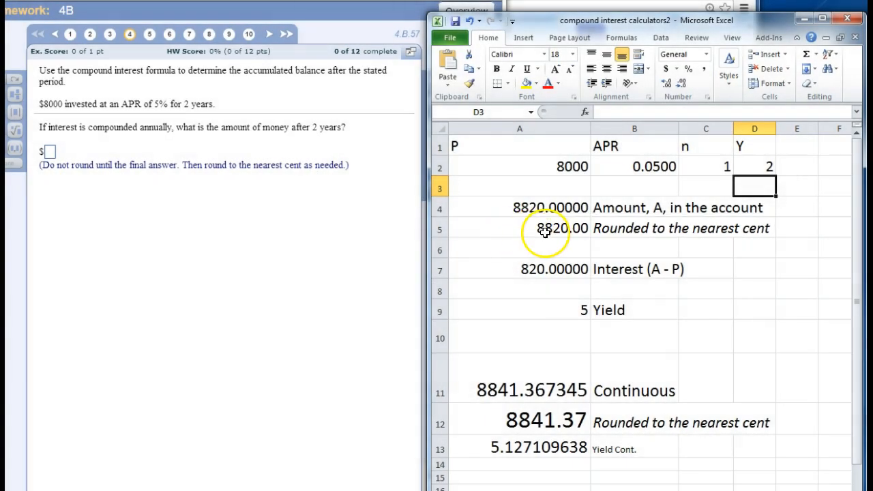
# Enter 8820 as the answer to homework question 4 and submit it.
pyautogui.click(49, 154)
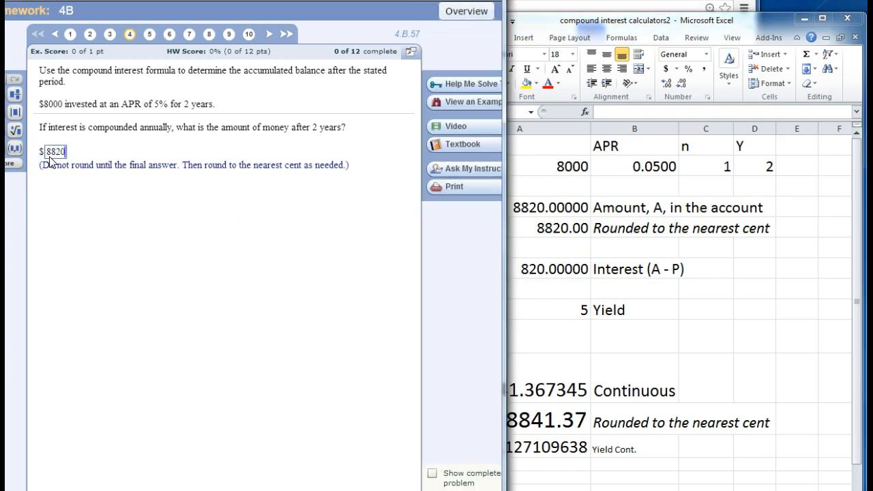
pyautogui.write('8820')
pyautogui.press('Return')
pyautogui.press('Return')
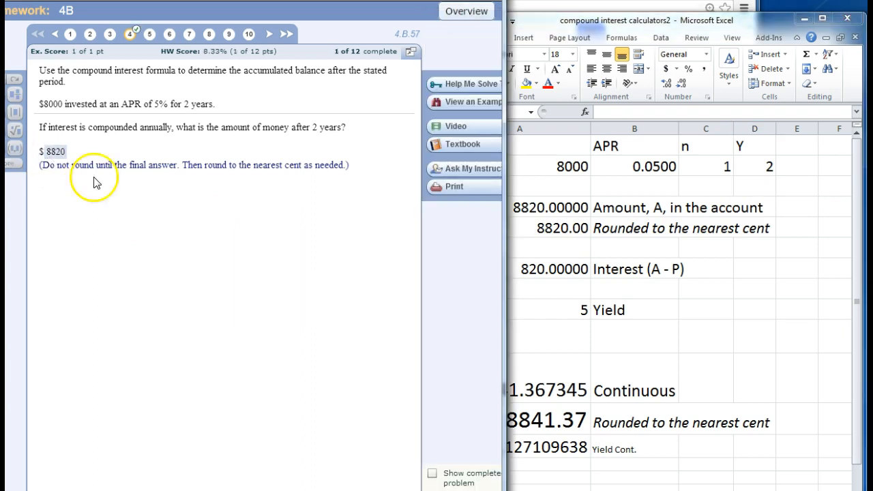
# Examine the formulas for the continuous and periodic compounding amounts in A11 and A4, comparing the latter with the homework example's formula.
pyautogui.click(673, 292)
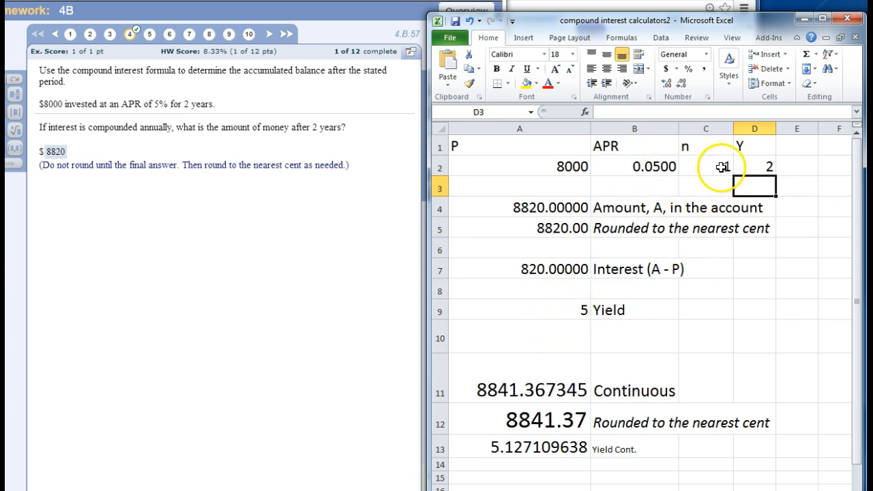
pyautogui.click(552, 385)
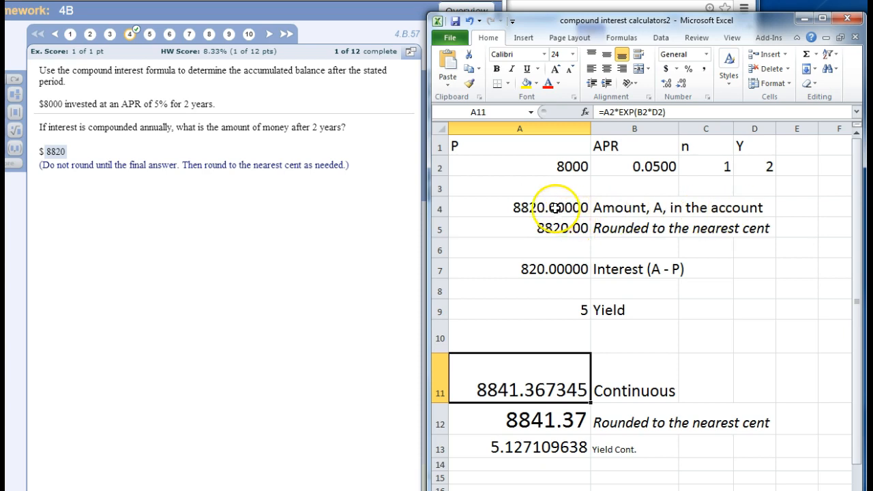
pyautogui.click(554, 208)
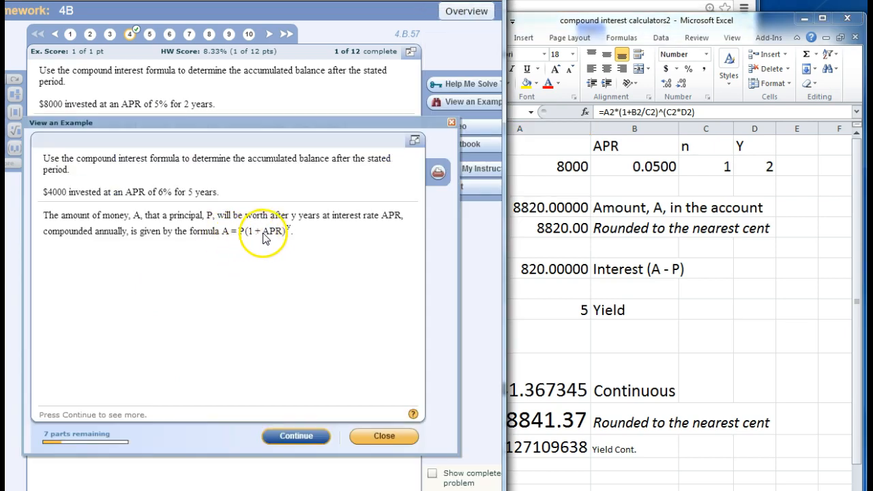
pyautogui.click(571, 230)
pyautogui.click(569, 212)
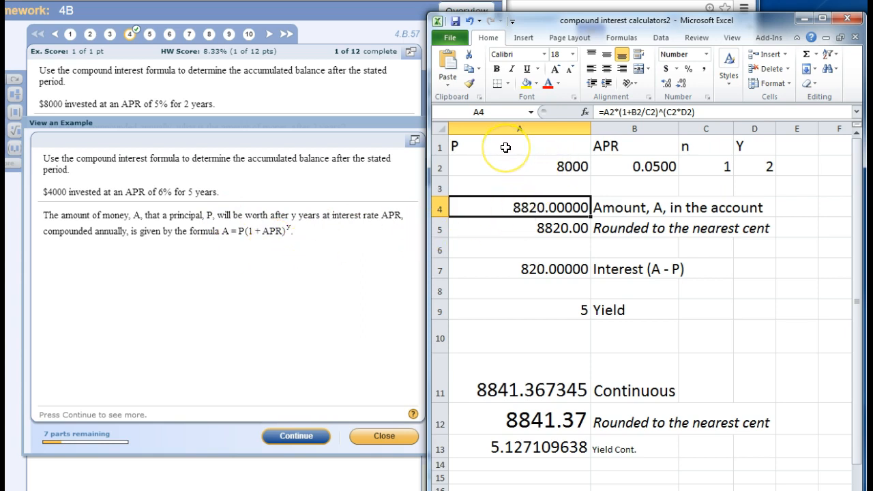
pyautogui.click(712, 113)
pyautogui.press('Return')
pyautogui.moveTo(518, 145); pyautogui.dragTo(740, 153)
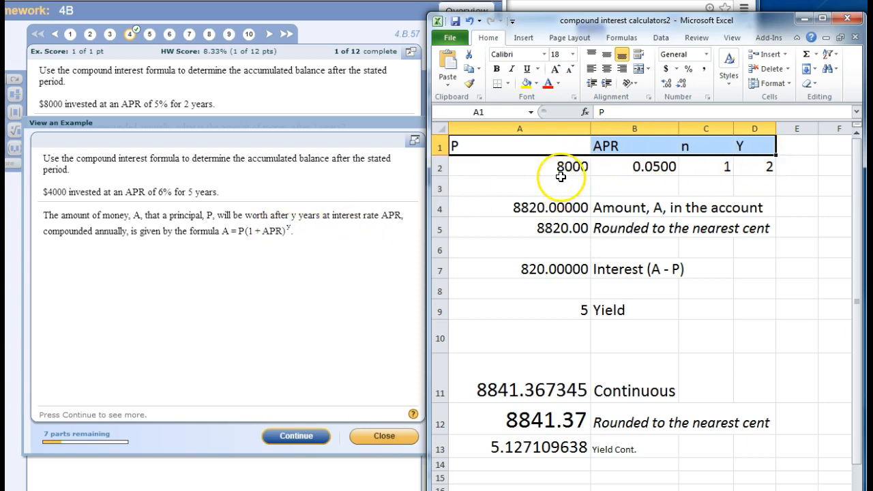
pyautogui.click(550, 208)
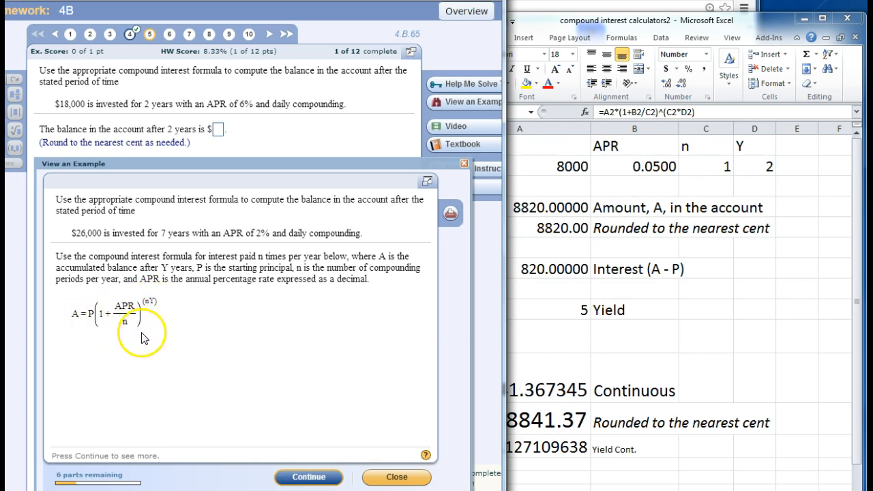
# Close the homework example and set the principal P to 18000 in cell A2 of the calculator sheet.
pyautogui.click(398, 478)
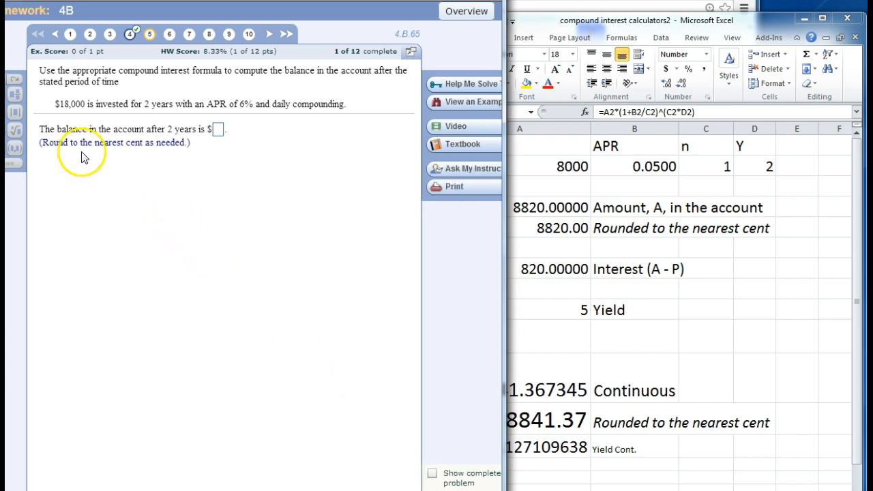
pyautogui.click(561, 169)
pyautogui.click(559, 166)
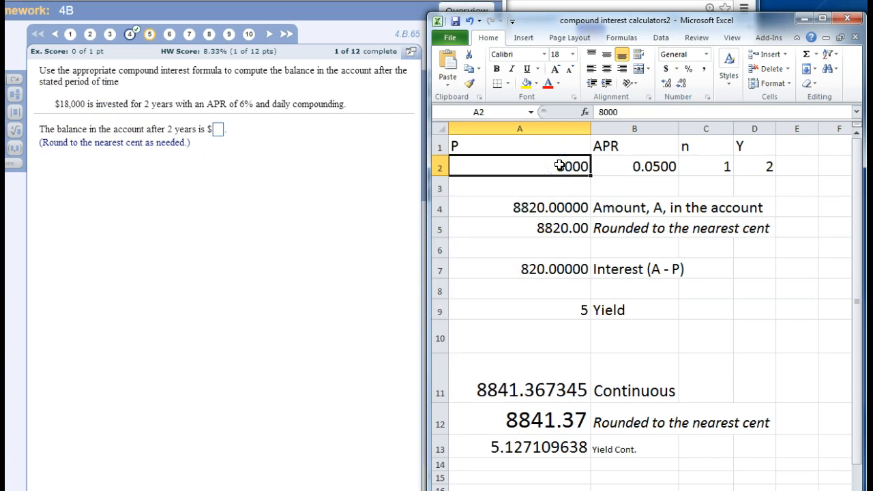
pyautogui.write('180')
pyautogui.press('Return')
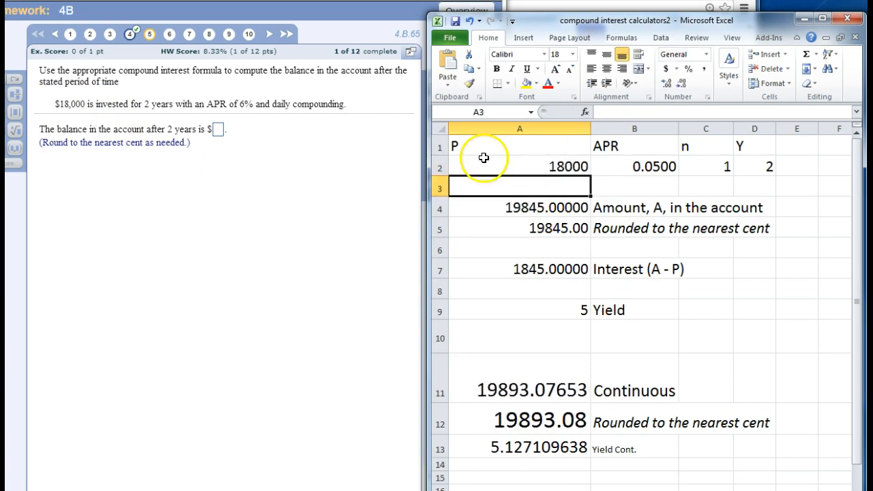
# Set the APR to 0.06 in cell B2 and the compounding periods n to 365 in cell C2.
pyautogui.click(664, 169)
pyautogui.write('.06')
pyautogui.press('Return')
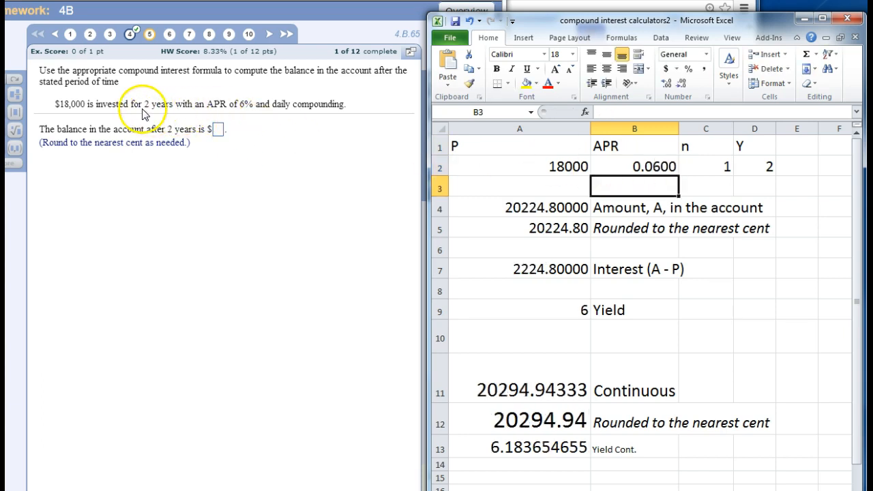
pyautogui.click(706, 165)
pyautogui.write('365')
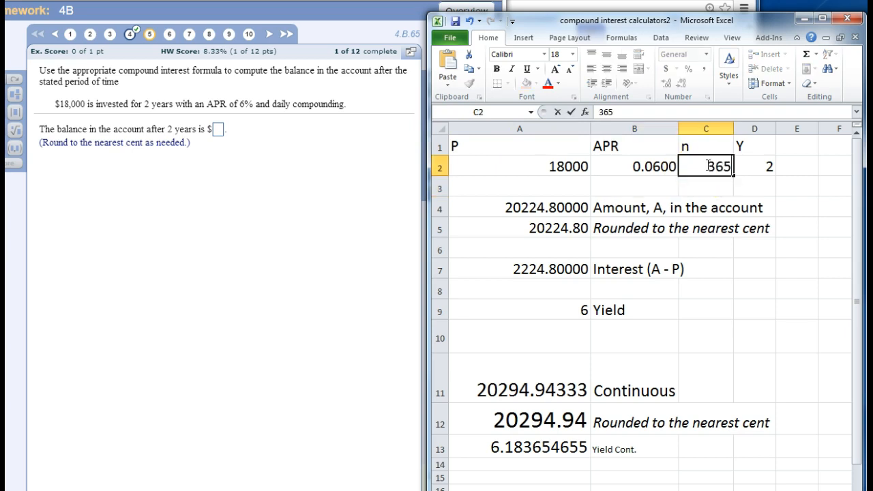
pyautogui.press('Return')
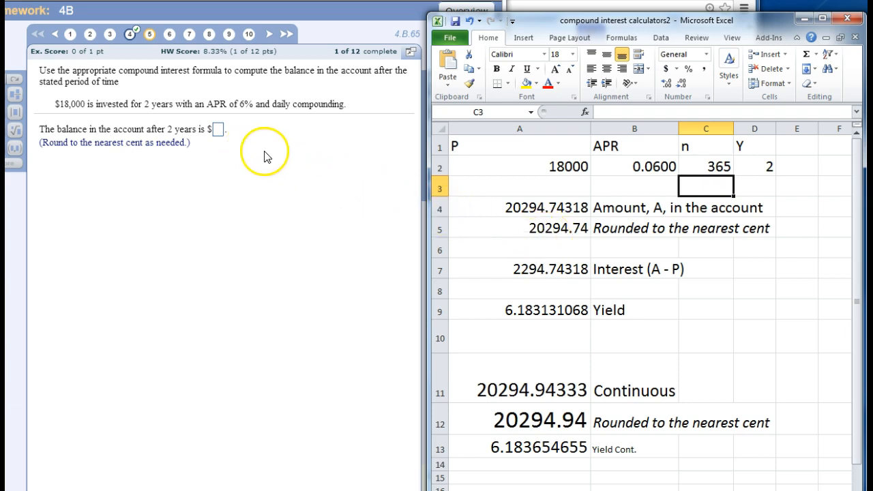
# Enter 20294.74 as the account balance for homework question 5 and submit it.
pyautogui.click(219, 131)
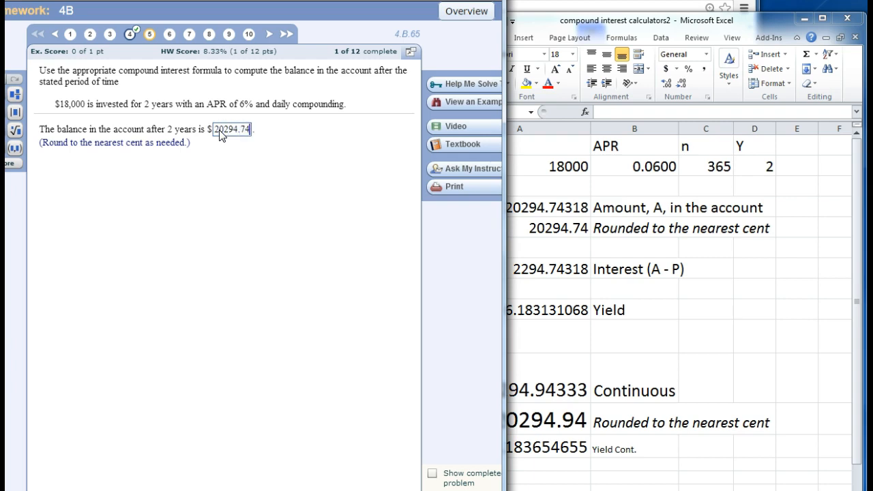
pyautogui.press('Return')
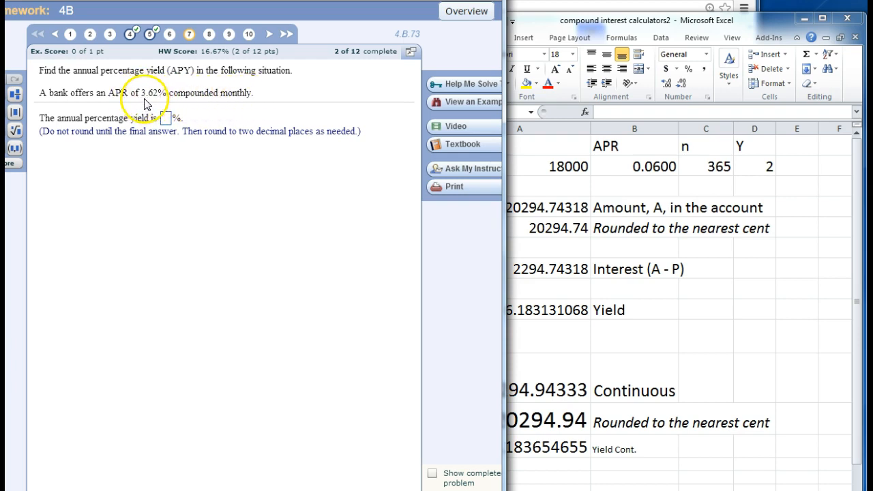
# Set the APR to 0.0362 in cell B2 and the compounding periods n to 12 in cell C2.
pyautogui.click(640, 166)
pyautogui.click(640, 166)
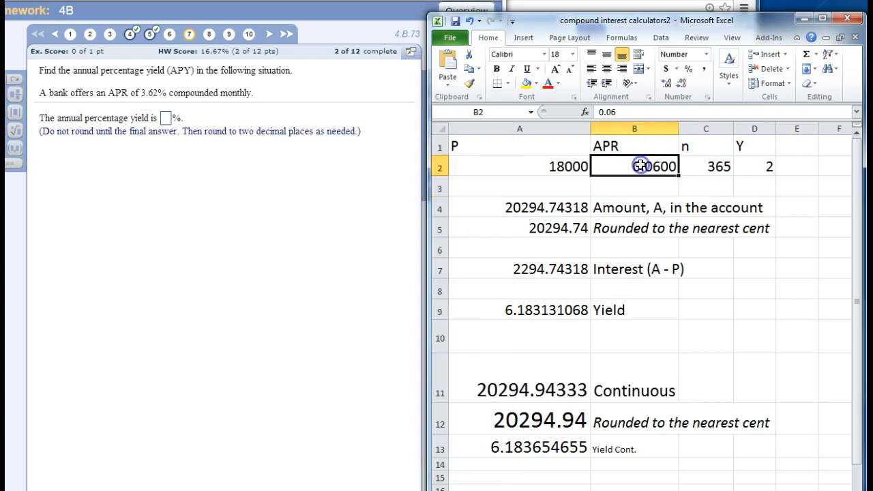
pyautogui.write('.0')
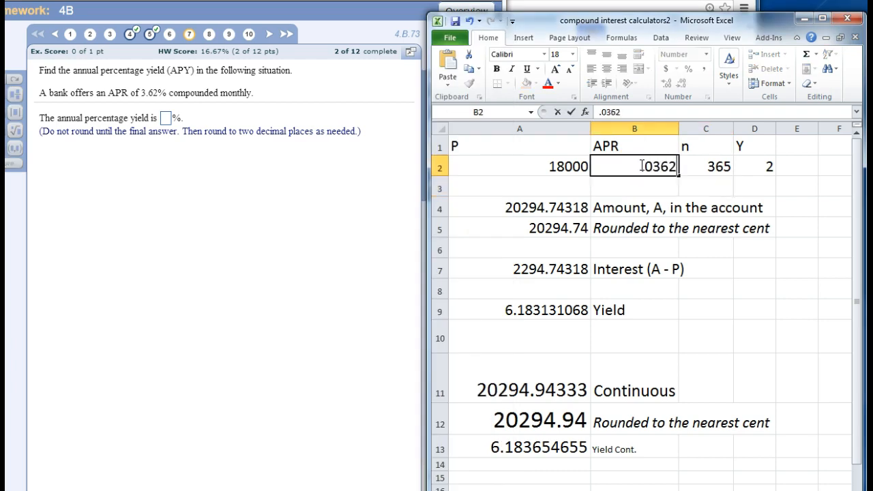
pyautogui.press('Return')
pyautogui.press('Up')
pyautogui.press('Right')
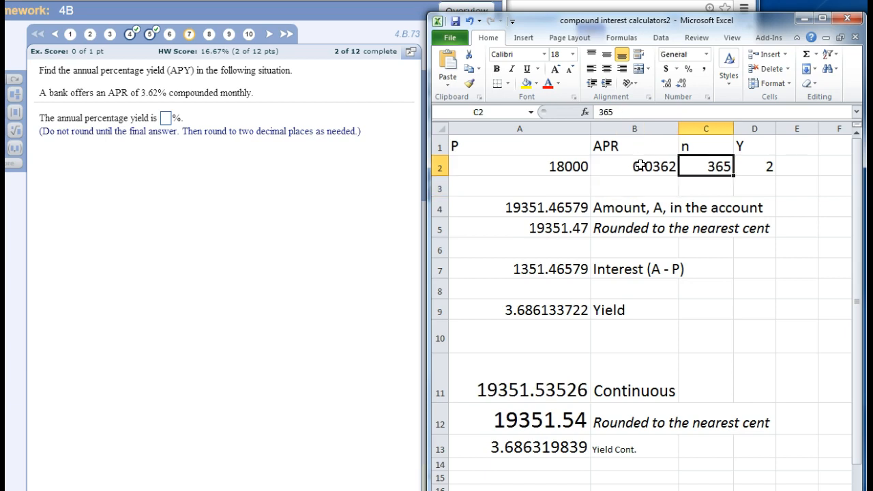
pyautogui.write('12')
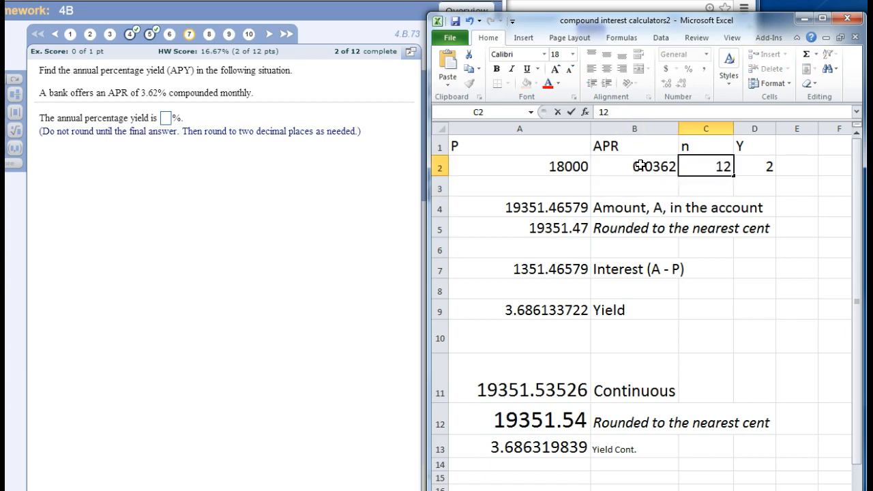
pyautogui.press('Return')
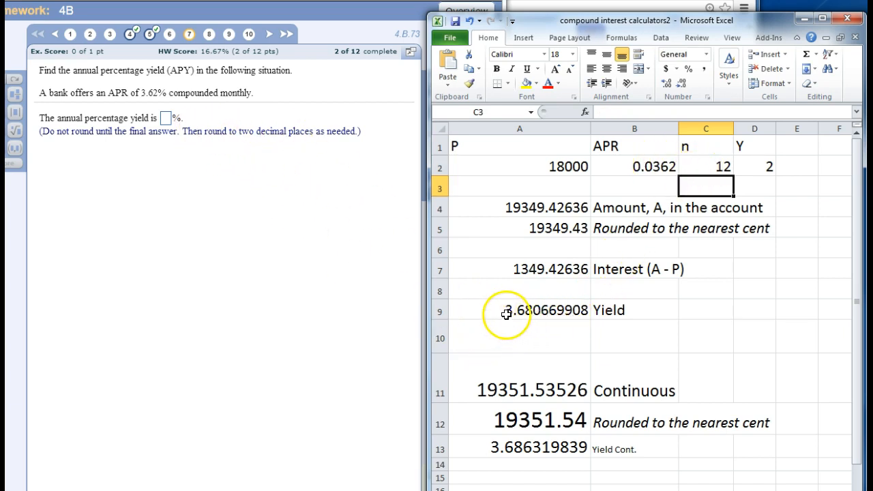
# Enter 3.68 as the annual percentage yield for homework question 7 and submit it.
pyautogui.click(166, 120)
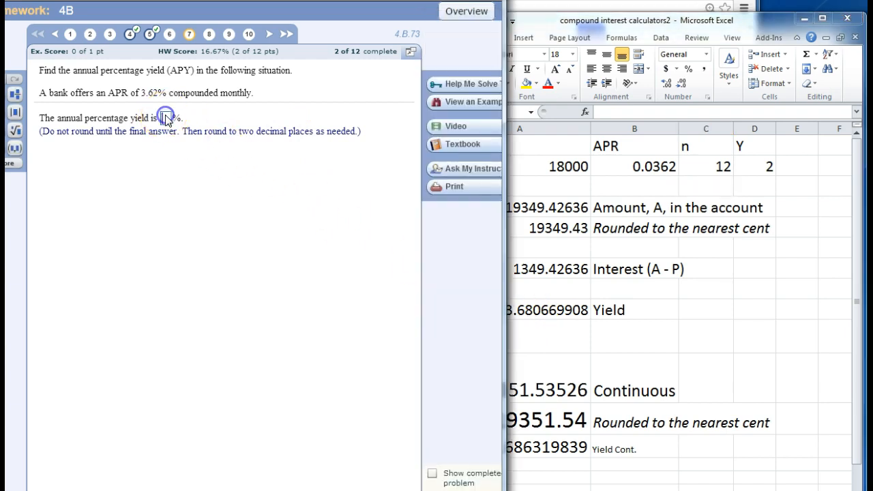
pyautogui.press('Return')
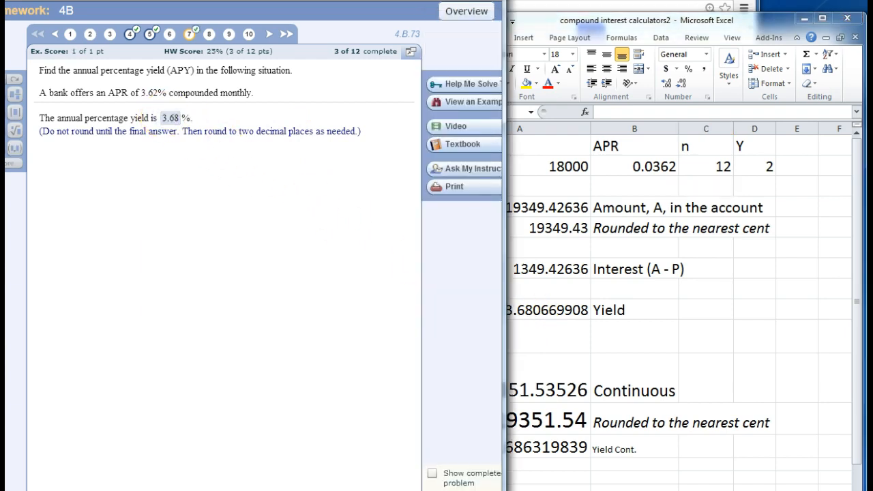
pyautogui.click(559, 320)
pyautogui.click(316, 212)
# Step through question 7's worked example to review how the APY is derived from the absolute increase, and close it.
pyautogui.click(446, 105)
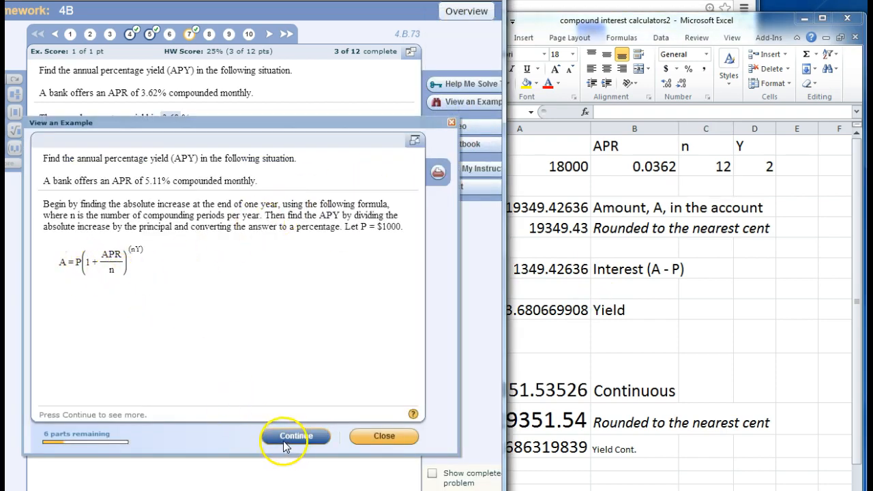
pyautogui.click(283, 440)
pyautogui.click(283, 441)
pyautogui.click(284, 440)
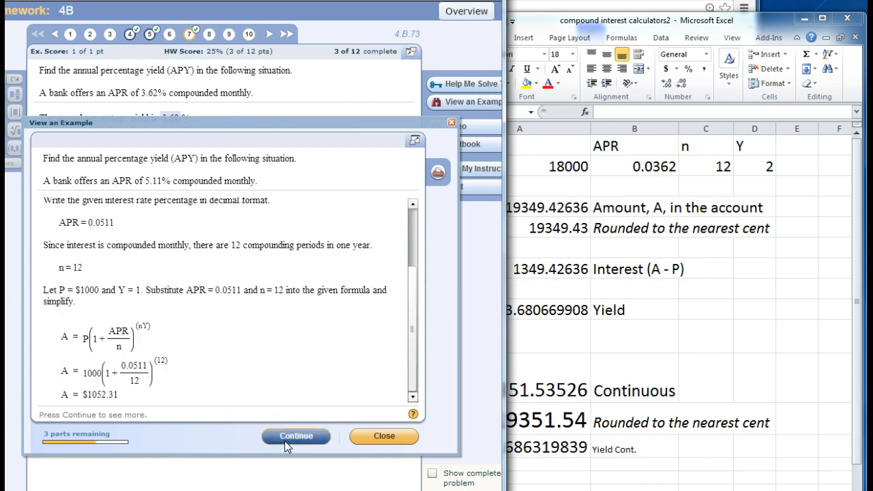
pyautogui.click(284, 441)
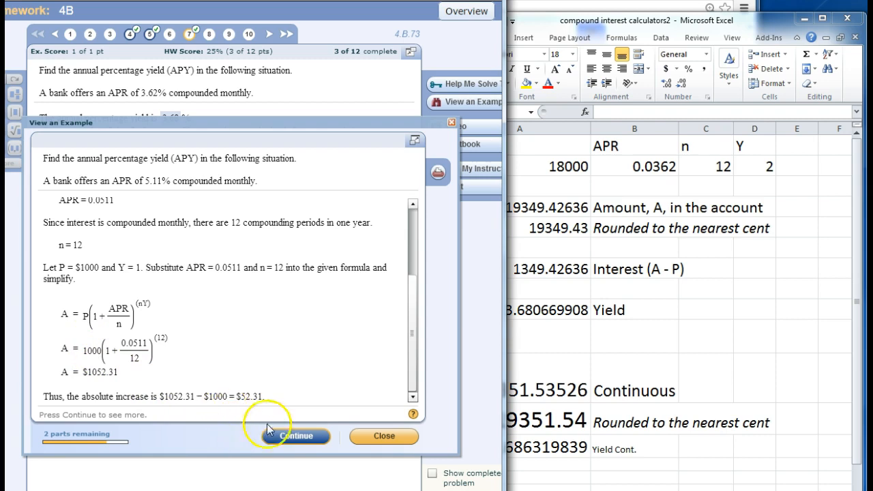
pyautogui.click(275, 432)
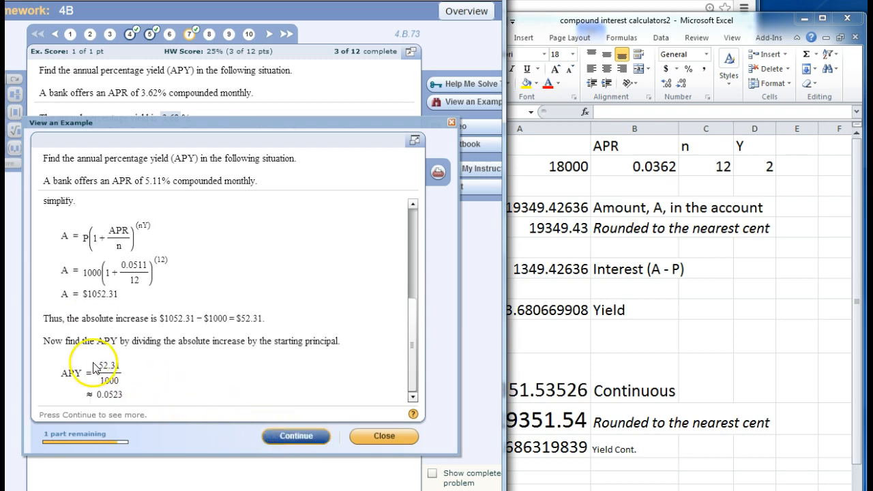
pyautogui.click(370, 435)
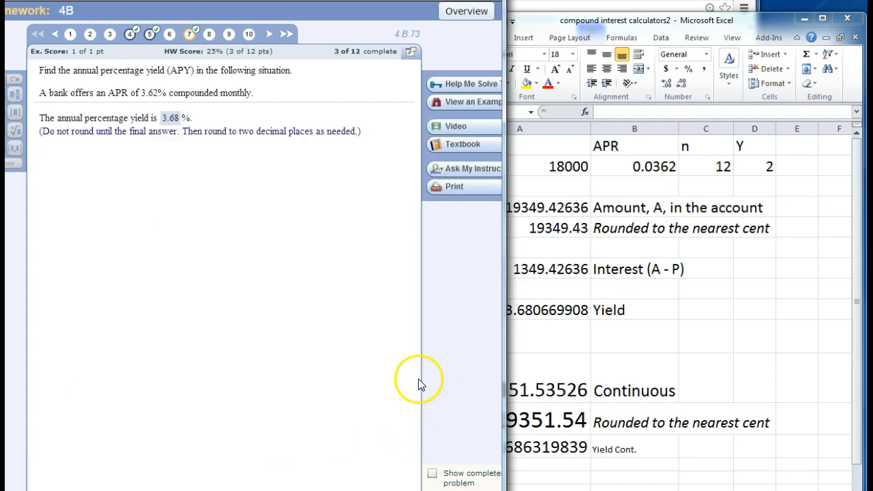
# Examine the yield formula in cell A9 of the calculator sheet.
pyautogui.click(566, 345)
pyautogui.click(549, 313)
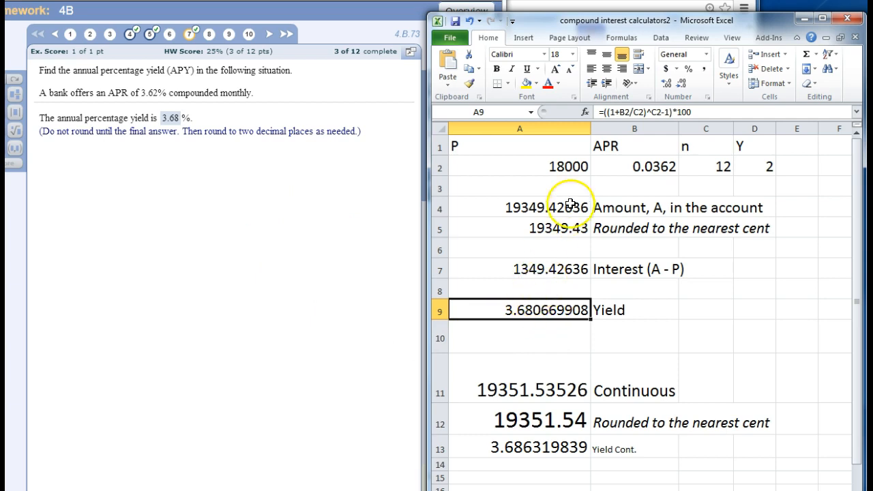
pyautogui.click(589, 289)
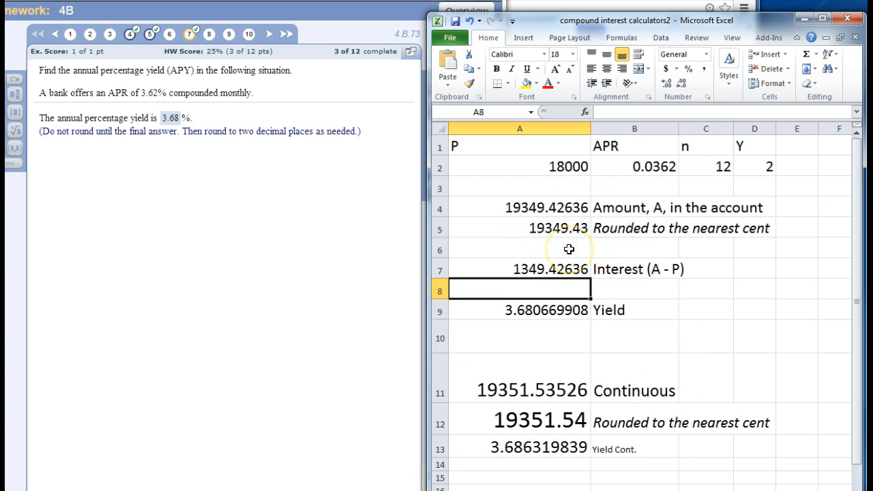
# For homework question 9, set the target amount A to 35000 in A2 and the APR to 0.06 in B2 of the present value sheet.
pyautogui.click(259, 234)
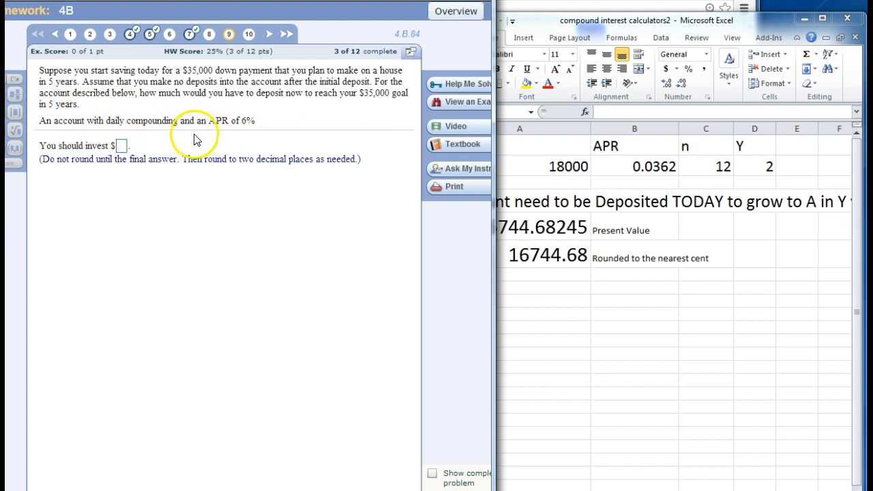
pyautogui.click(582, 389)
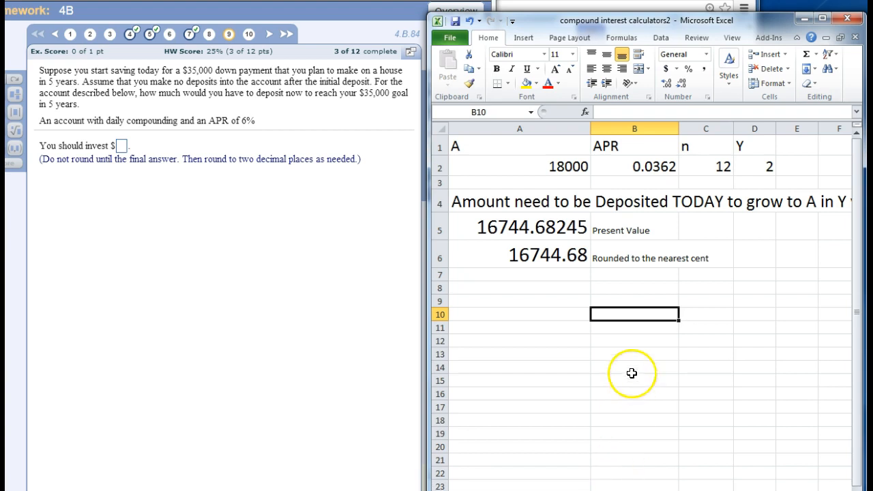
pyautogui.click(545, 163)
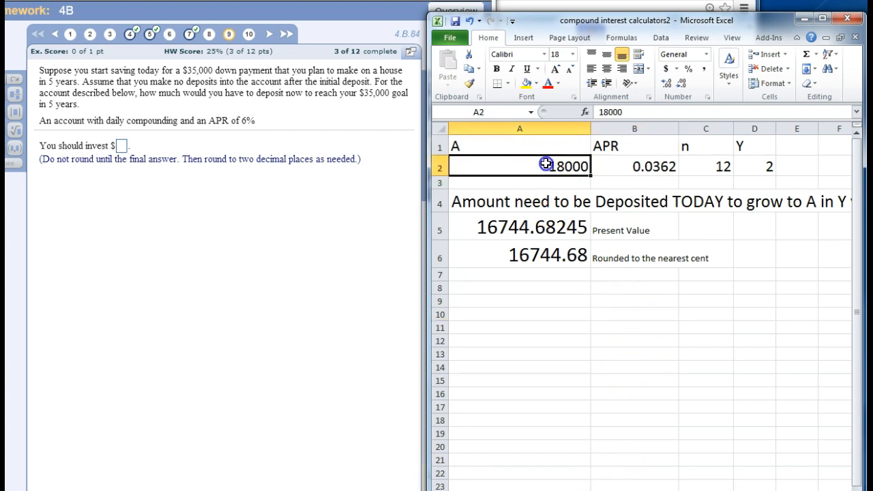
pyautogui.write('350')
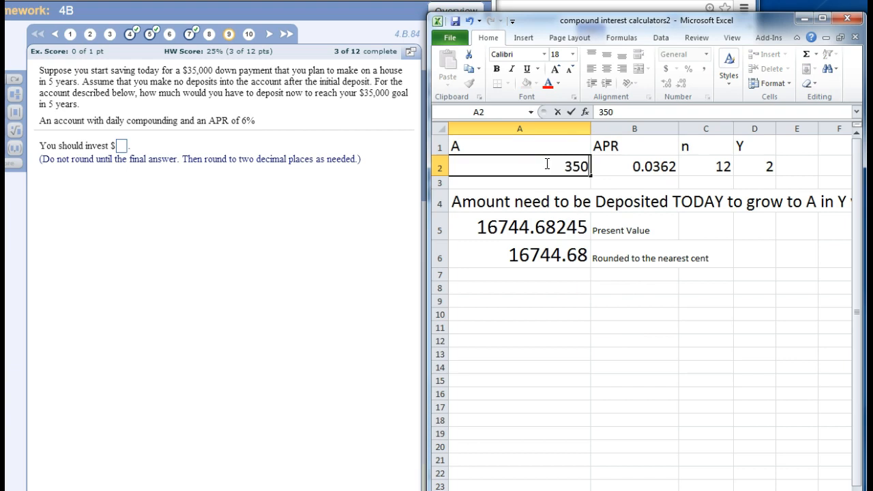
pyautogui.write('00')
pyautogui.press('Return')
pyautogui.click(545, 164)
pyautogui.press('Right')
pyautogui.write('.0')
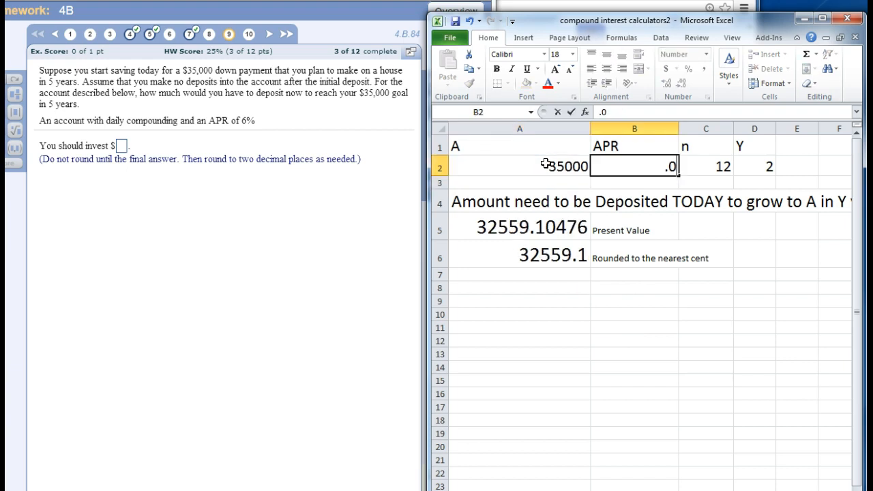
pyautogui.press('Return')
pyautogui.press('Up')
# Set the compounding periods n to 365 in cell C2 and the years Y to 5 in cell D2.
pyautogui.press('Right')
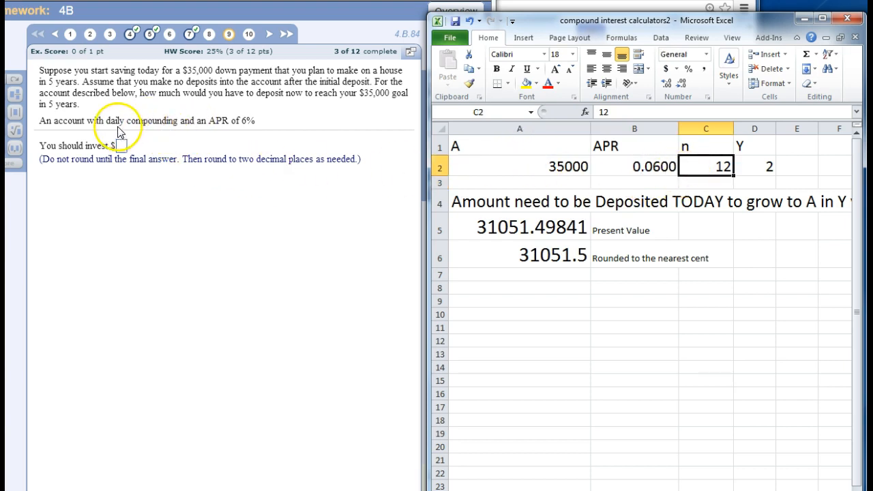
pyautogui.write('365')
pyautogui.press('Return')
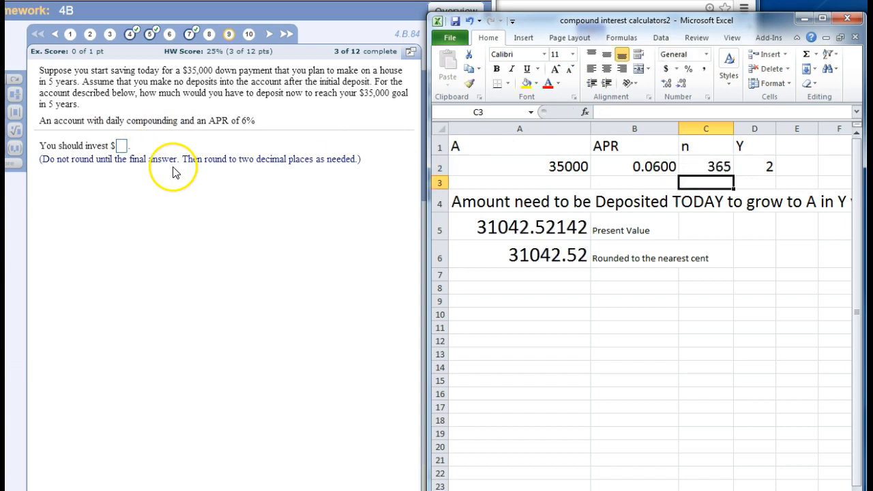
pyautogui.click(749, 170)
pyautogui.write('5')
pyautogui.press('Return')
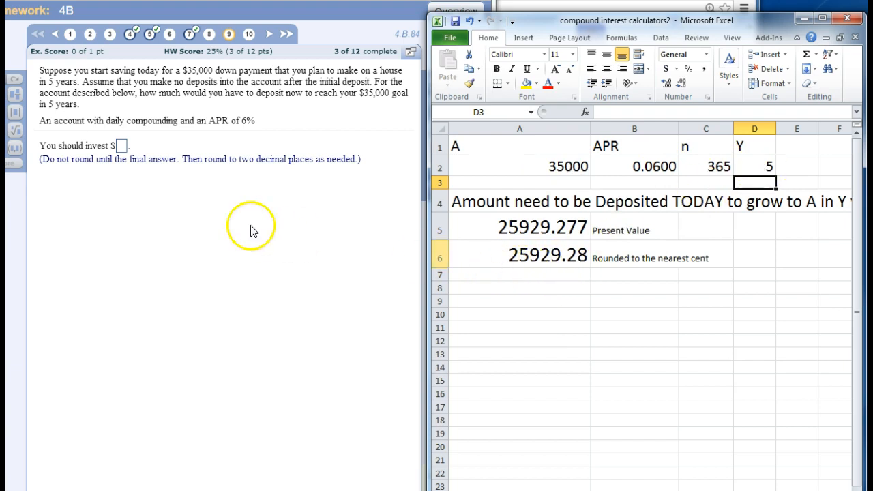
# Enter 25929.28 as the amount to invest for homework question 9, submit it and dismiss the feedback.
pyautogui.click(121, 145)
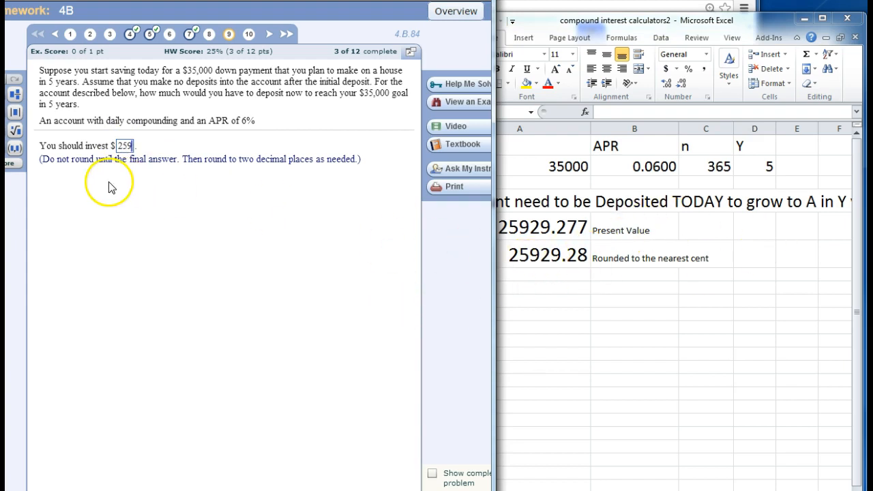
pyautogui.write('929.28')
pyautogui.press('Return')
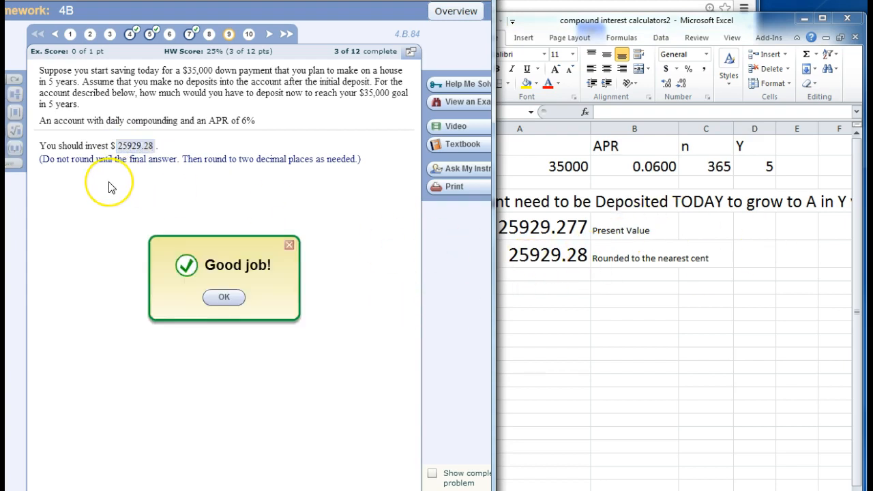
pyautogui.press('Return')
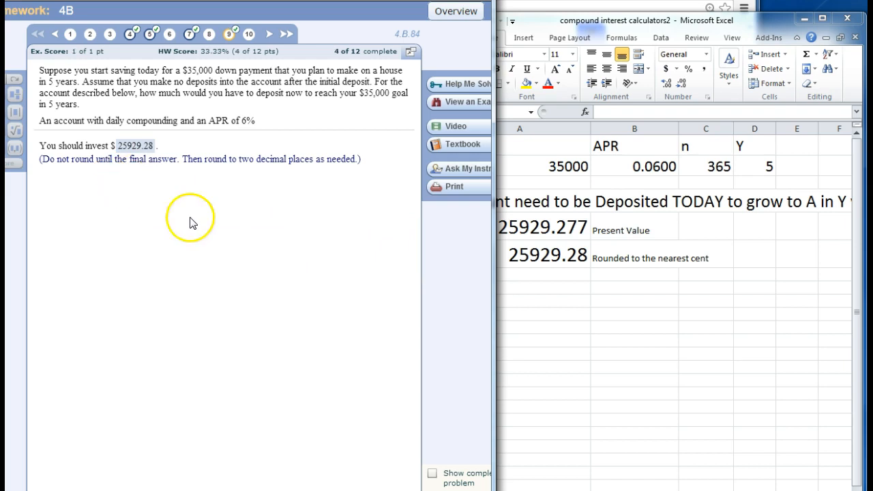
# Compare the formula isolating P in question 9's worked example with the present value formula in cell A5, and close the example.
pyautogui.click(451, 103)
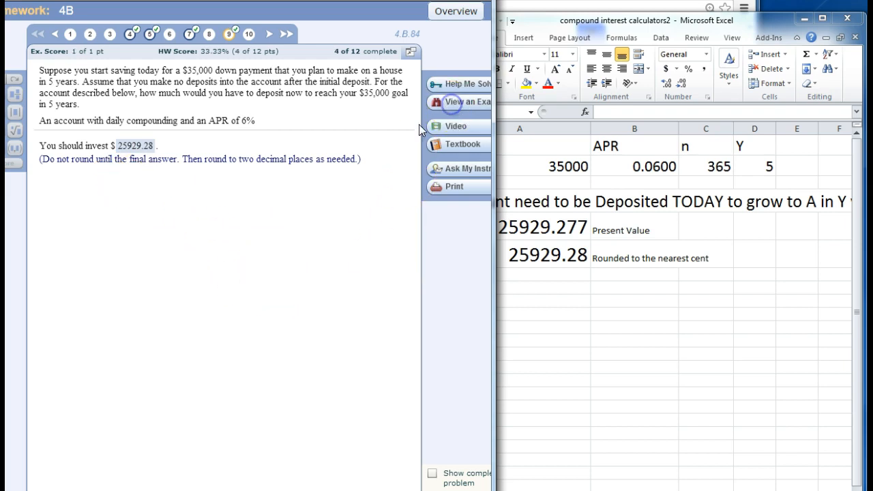
pyautogui.moveTo(252, 130); pyautogui.dragTo(250, 136)
pyautogui.click(291, 435)
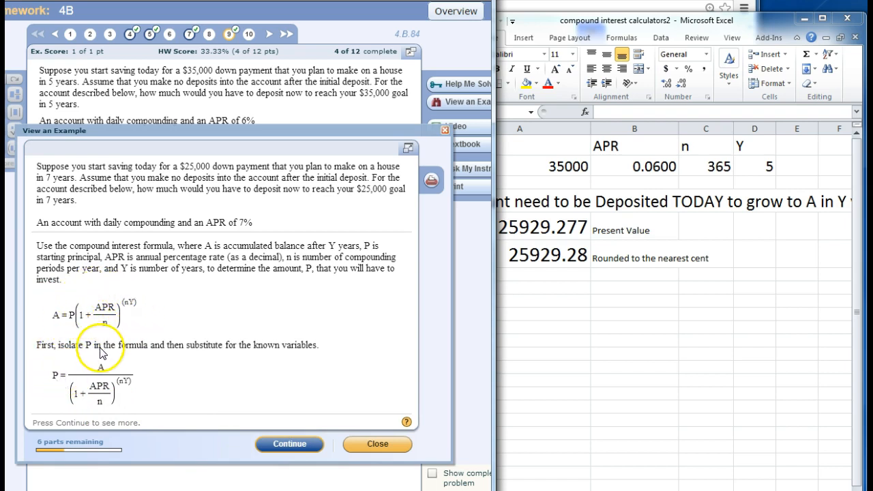
pyautogui.click(549, 231)
pyautogui.click(547, 230)
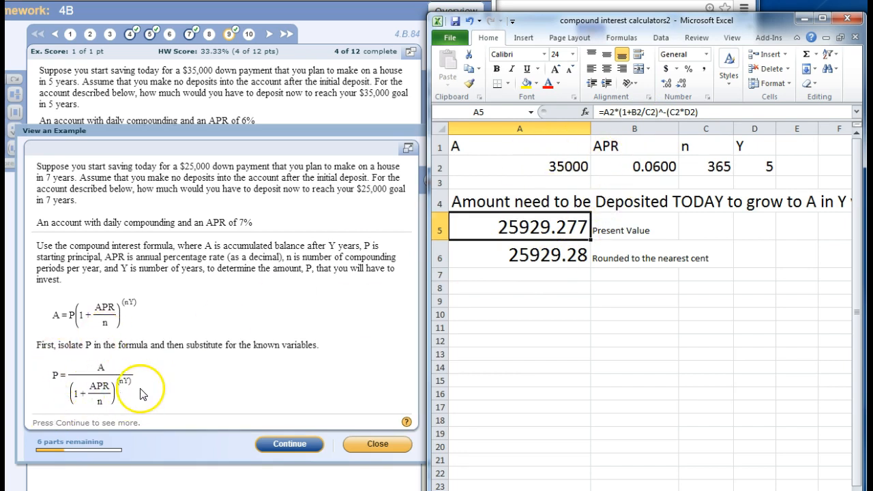
pyautogui.click(360, 444)
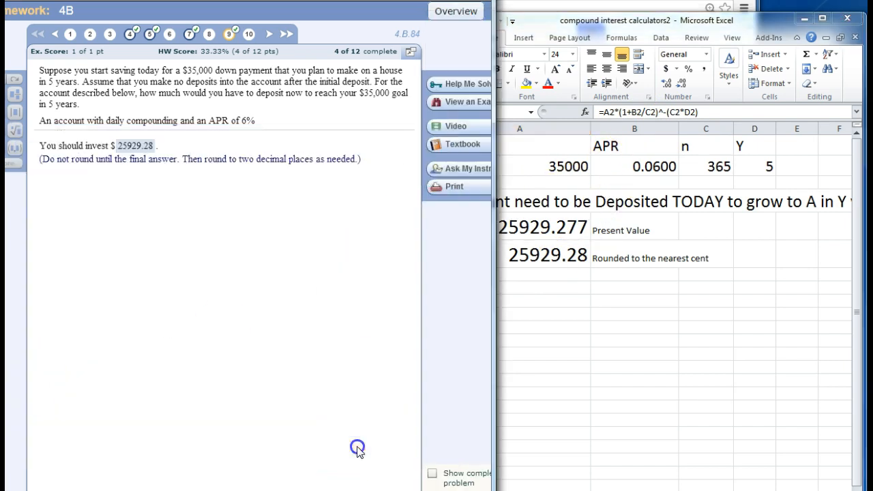
# Return to the compound interest sheet and set the principal P to 9000 in cell A2 for homework question 8.
pyautogui.click(549, 324)
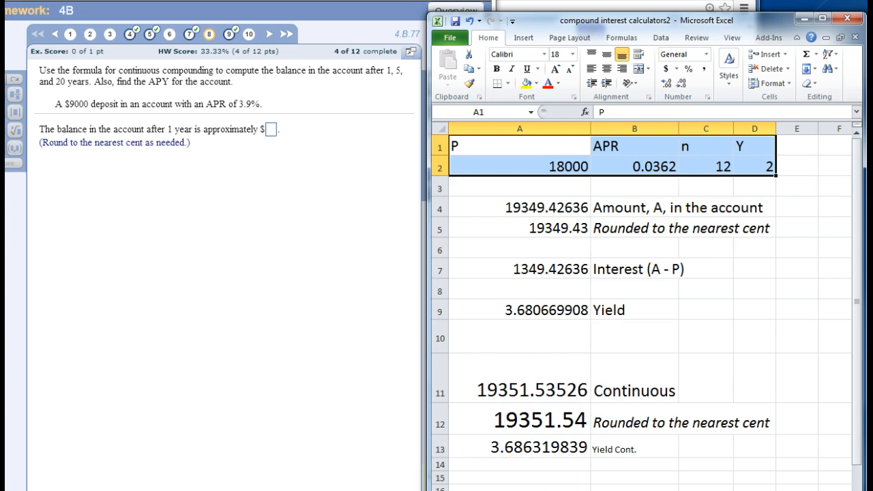
pyautogui.moveTo(518, 490); pyautogui.dragTo(518, 490)
pyautogui.click(619, 391)
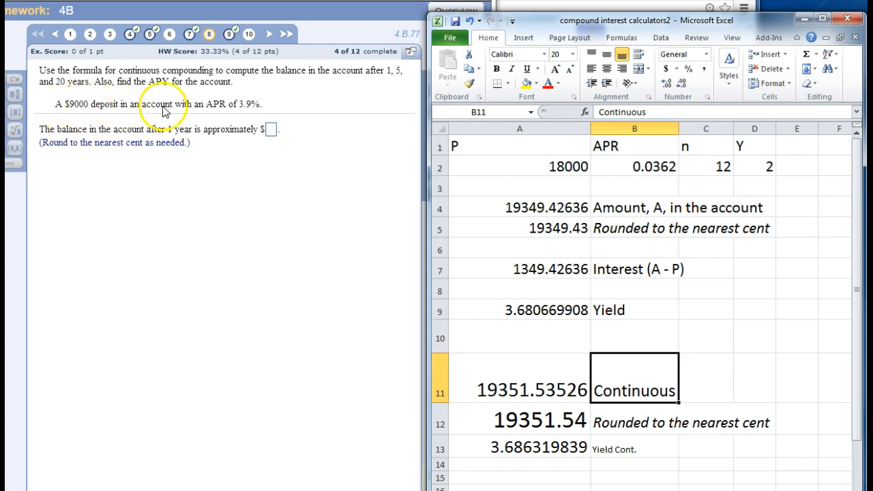
pyautogui.click(529, 170)
pyautogui.write('90')
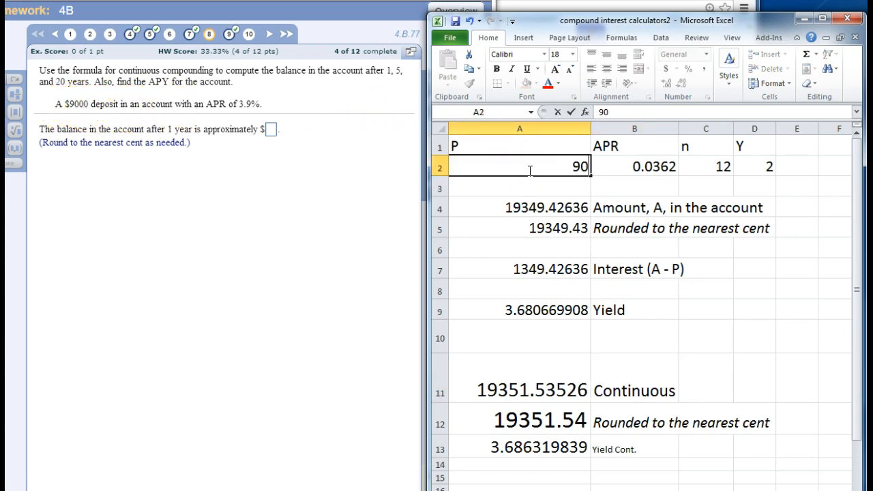
pyautogui.write('00')
pyautogui.press('Return')
# Set the APR to 0.039 in cell B2 and the years Y to 1 in cell D2.
pyautogui.click(528, 170)
pyautogui.press('Tab')
pyautogui.write('.03')
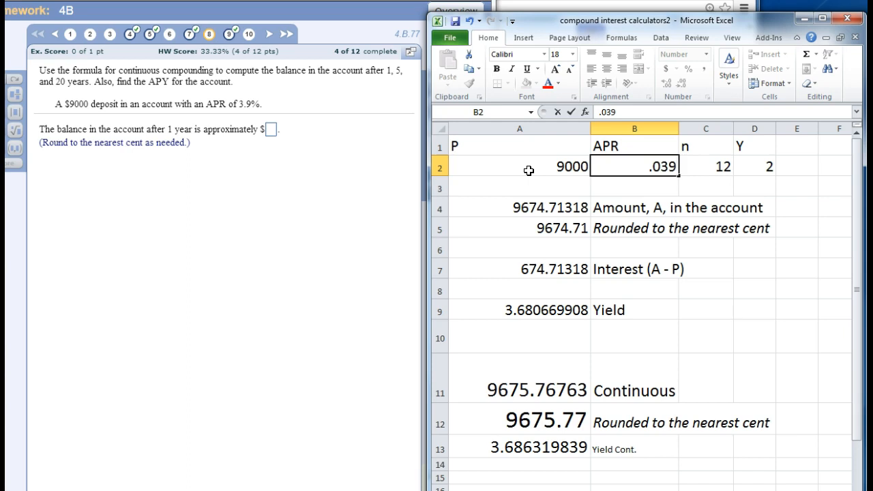
pyautogui.press('Return')
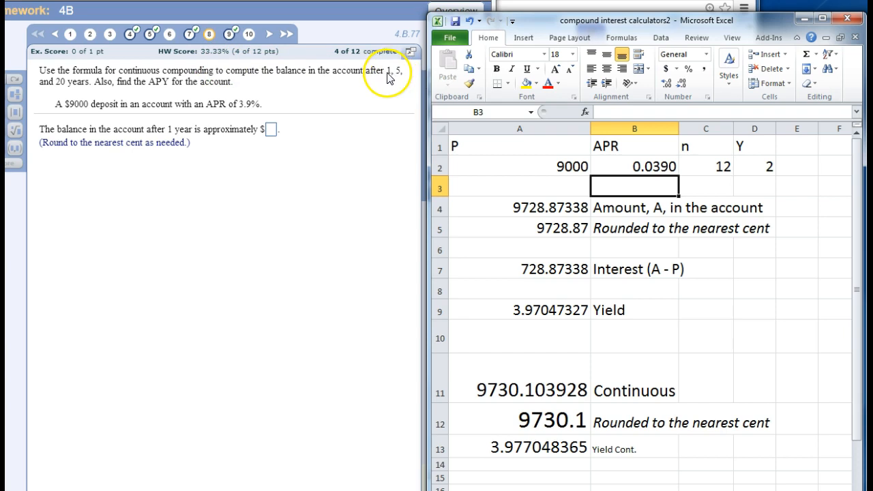
pyautogui.click(744, 166)
pyautogui.write('1')
pyautogui.press('Return')
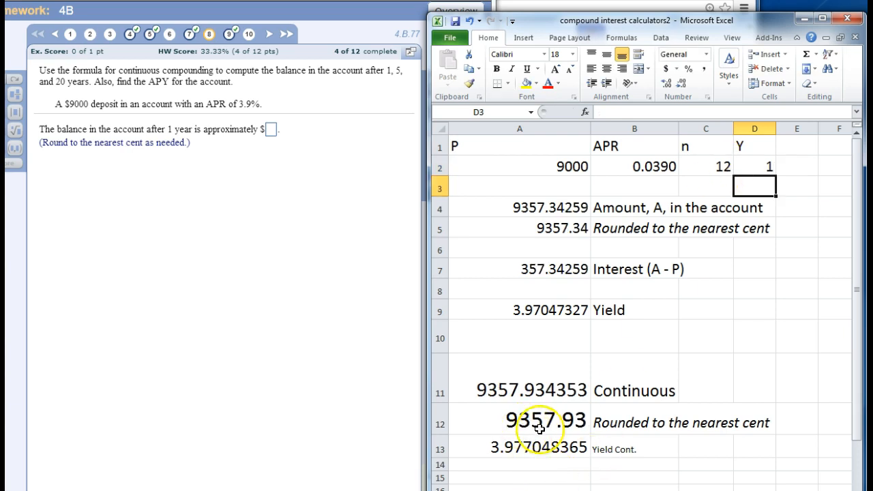
# Enter 9357.93 as the account balance after 1 year for homework question 8 and submit it.
pyautogui.click(270, 130)
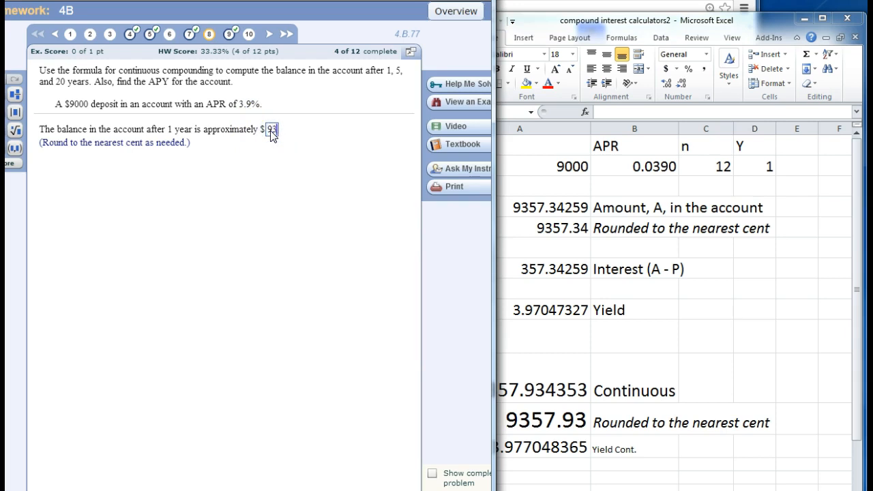
pyautogui.write('9357.93')
pyautogui.press('Return')
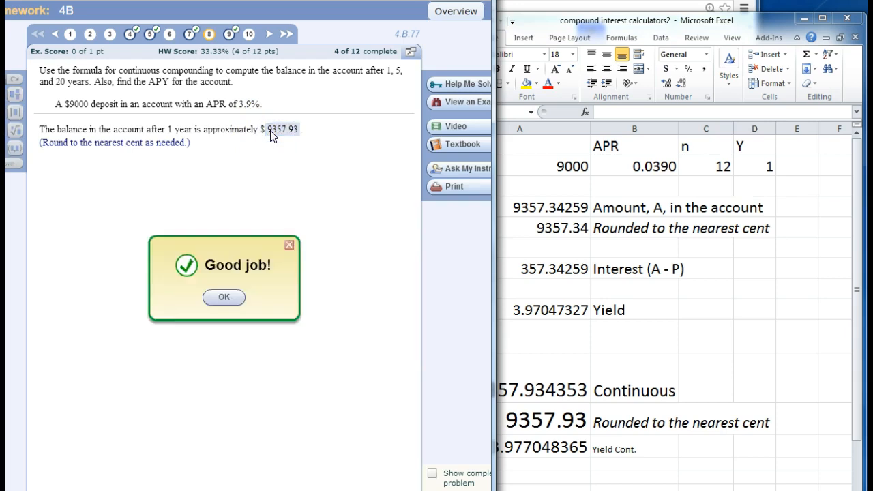
# Set the years Y to 5 in cell D2, then submit 10937.80 as question 8's balance after 5 years and dismiss the feedback.
pyautogui.click(763, 169)
pyautogui.click(758, 167)
pyautogui.write('5')
pyautogui.press('Return')
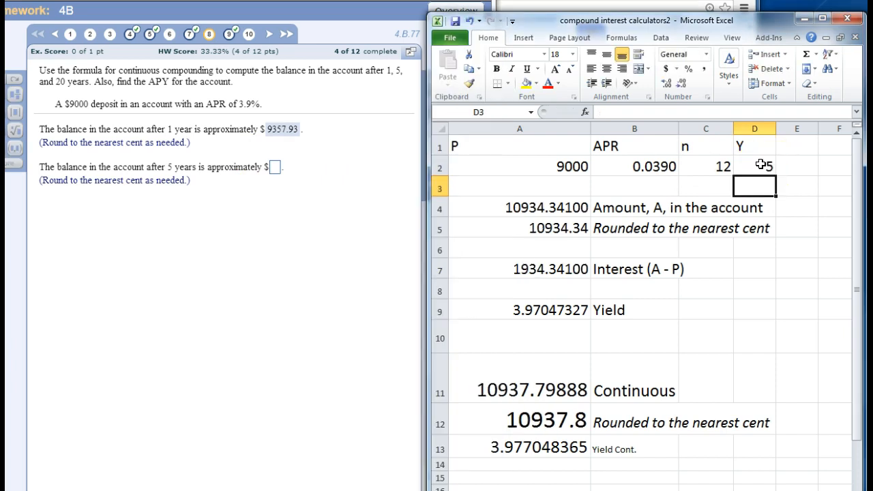
pyautogui.click(276, 168)
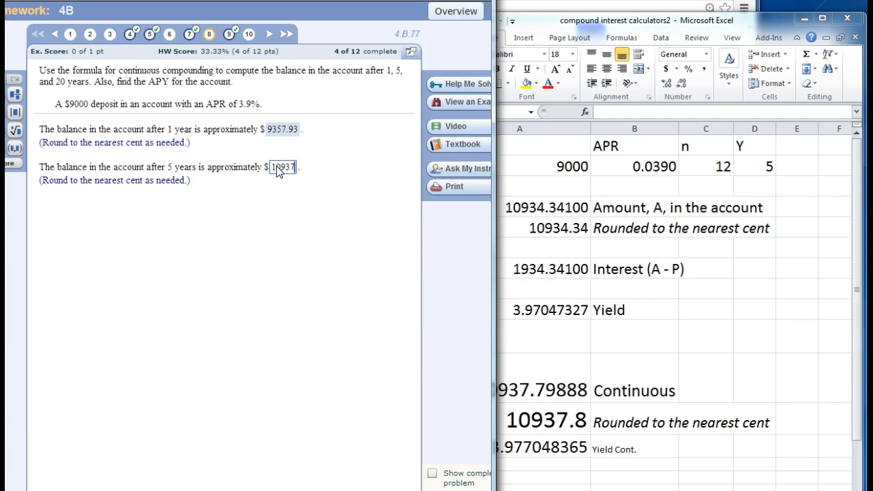
pyautogui.write('10937.80')
pyautogui.press('Return')
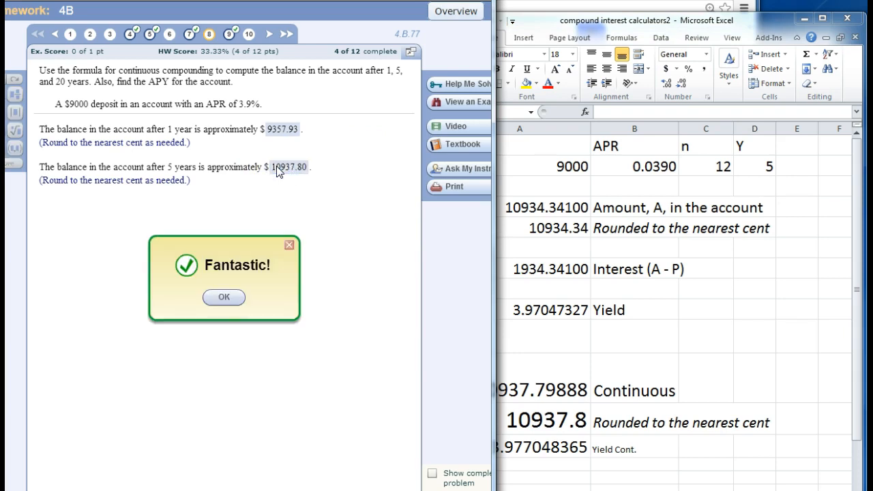
pyautogui.click(224, 300)
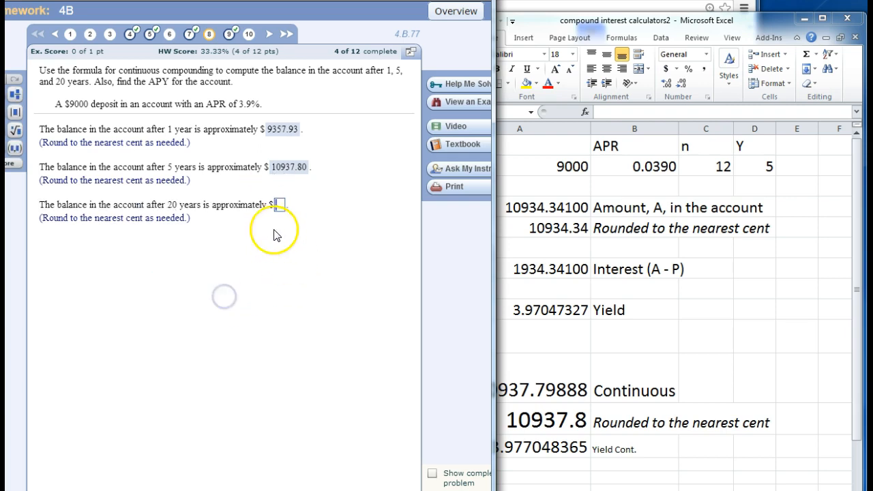
# Set the years Y to 20 in cell D2, then submit 19633.25 as question 8's balance after 20 years and dismiss the feedback.
pyautogui.click(781, 158)
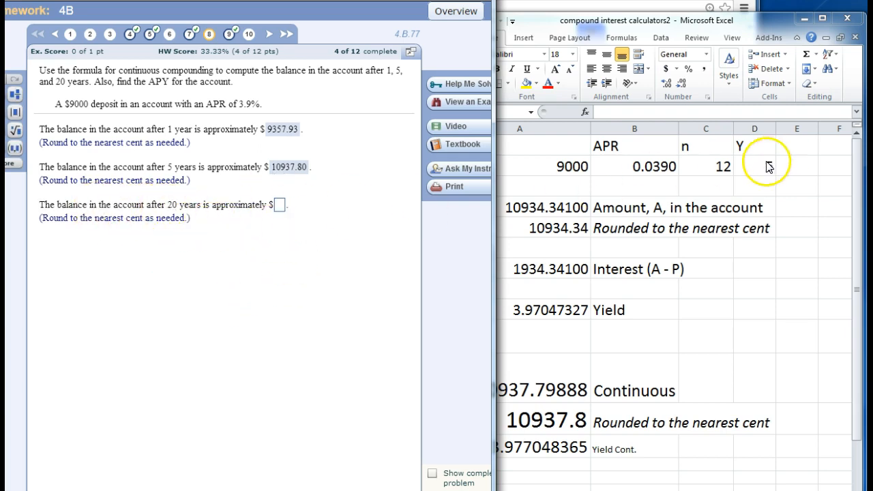
pyautogui.click(753, 165)
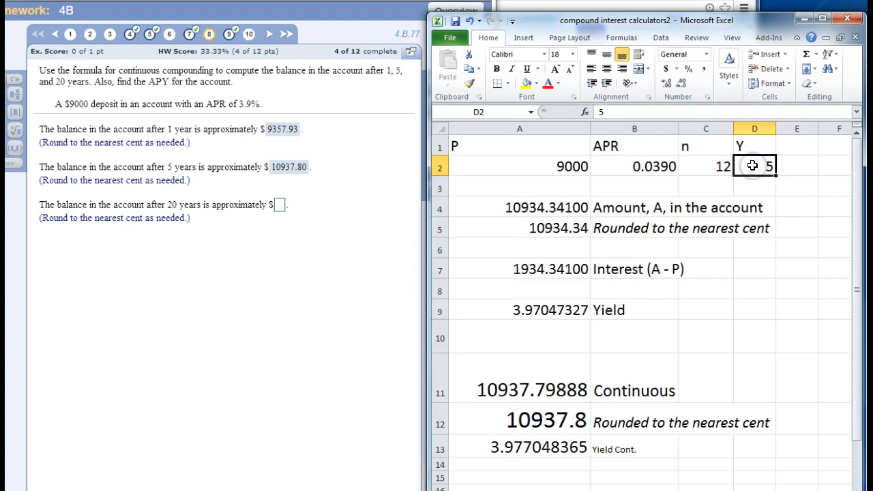
pyautogui.write('20')
pyautogui.press('Return')
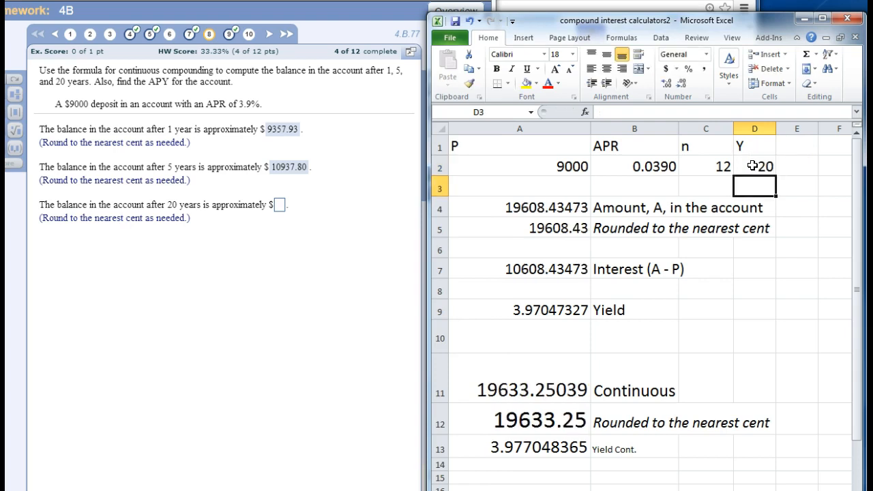
pyautogui.click(279, 204)
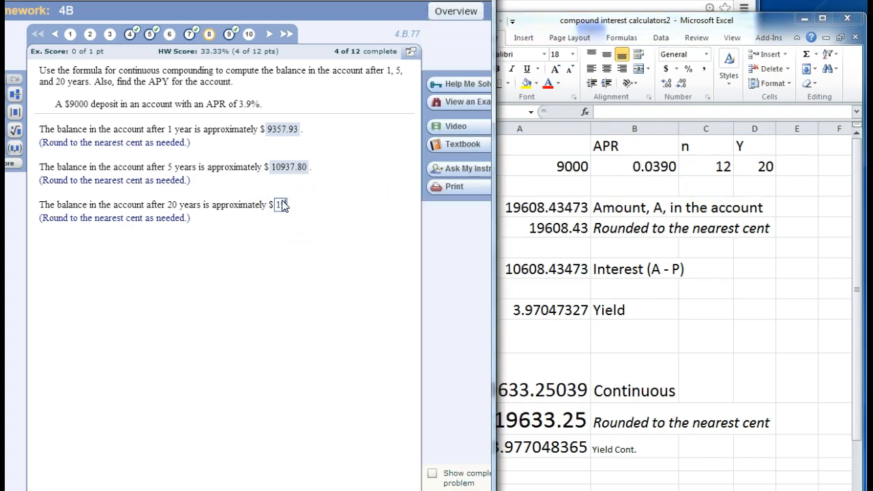
pyautogui.write('19633.25')
pyautogui.press('Return')
pyautogui.press('Return')
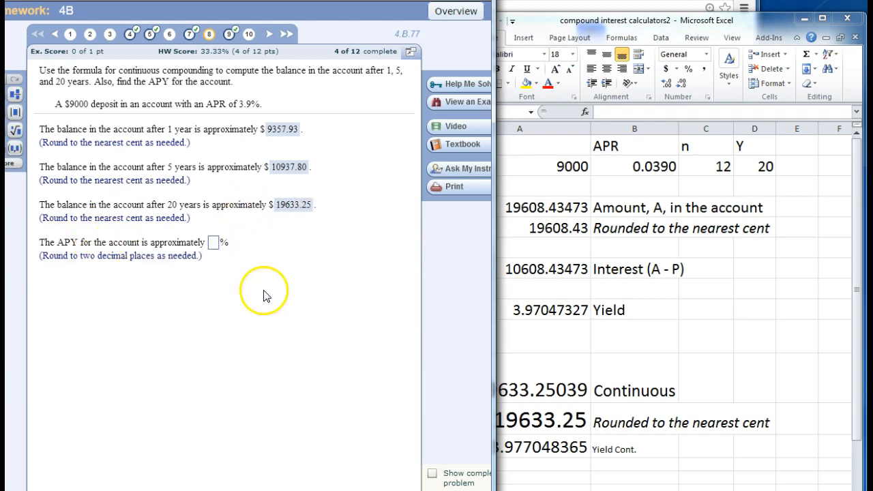
# Use the continuous yield in cell A13 to enter 3.98 as the APY percentage for question 8, and submit it.
pyautogui.click(545, 450)
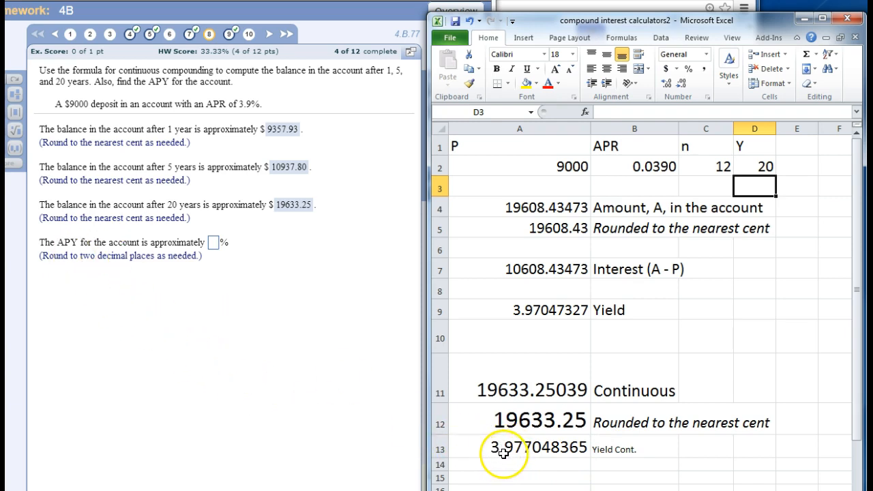
pyautogui.click(213, 243)
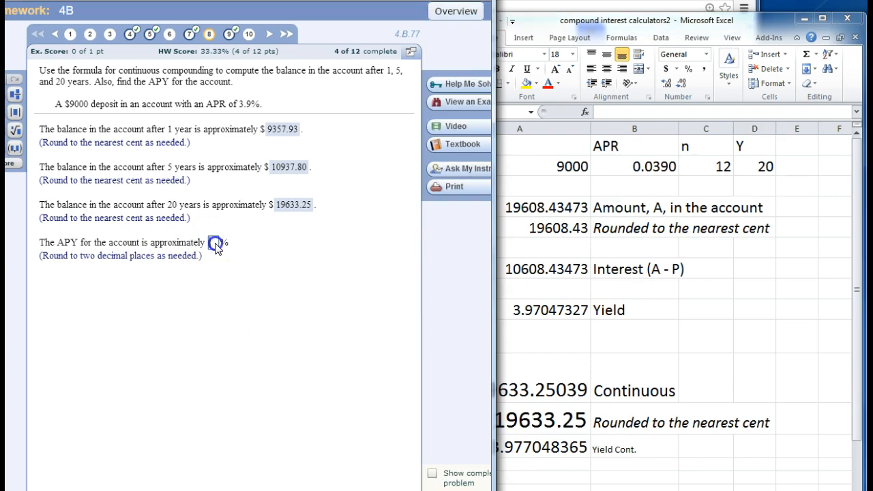
pyautogui.write('3.98')
pyautogui.press('Return')
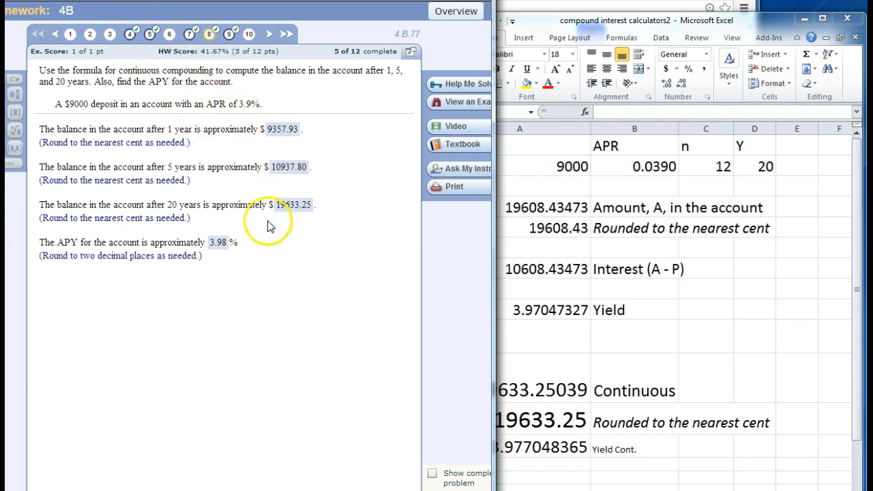
# Look over homework questions 11 and 12, and return to question 10 about the APY at different compounding periods.
pyautogui.click(283, 35)
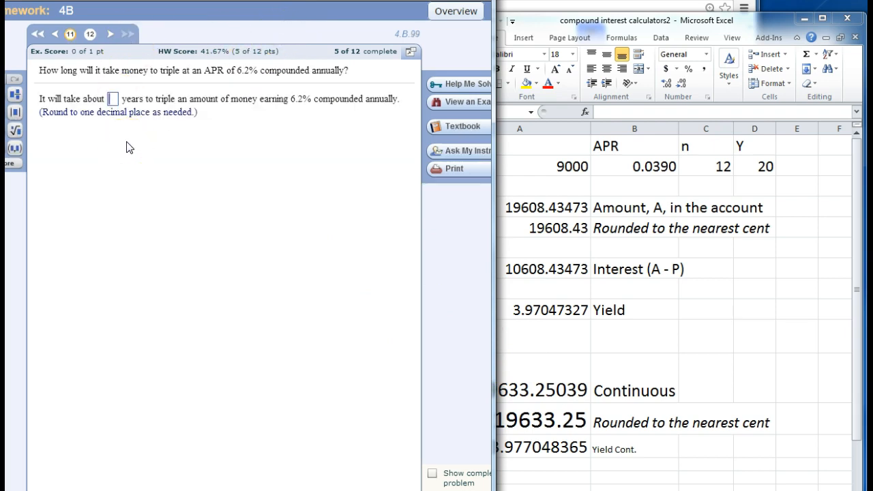
pyautogui.click(90, 35)
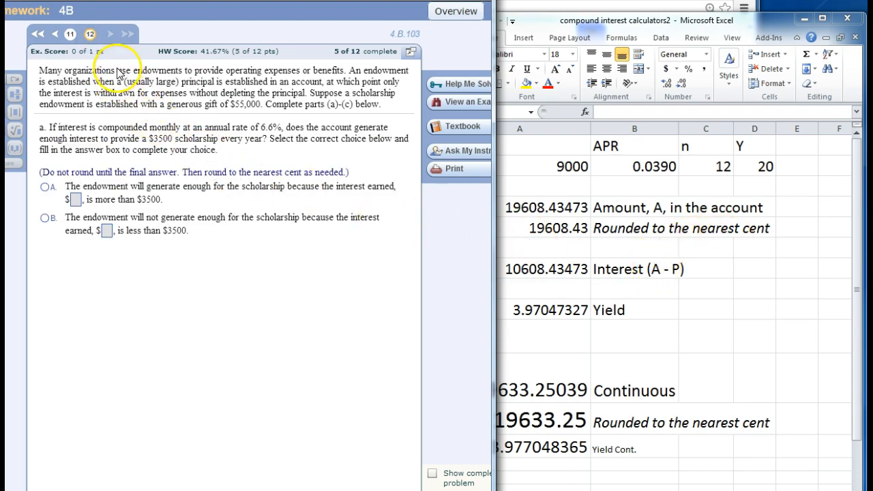
pyautogui.click(70, 34)
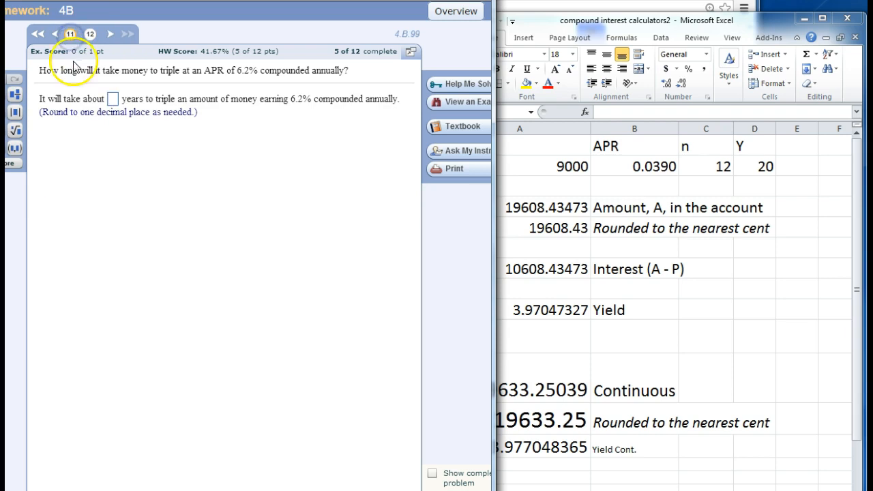
pyautogui.click(42, 35)
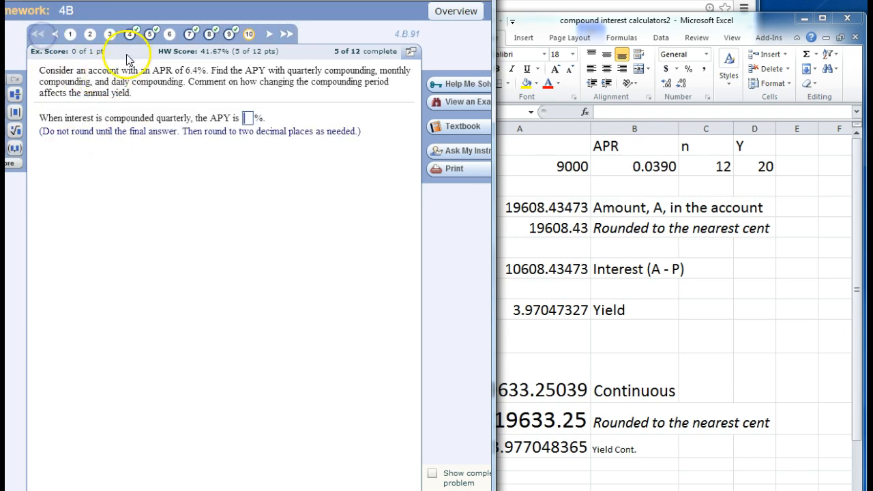